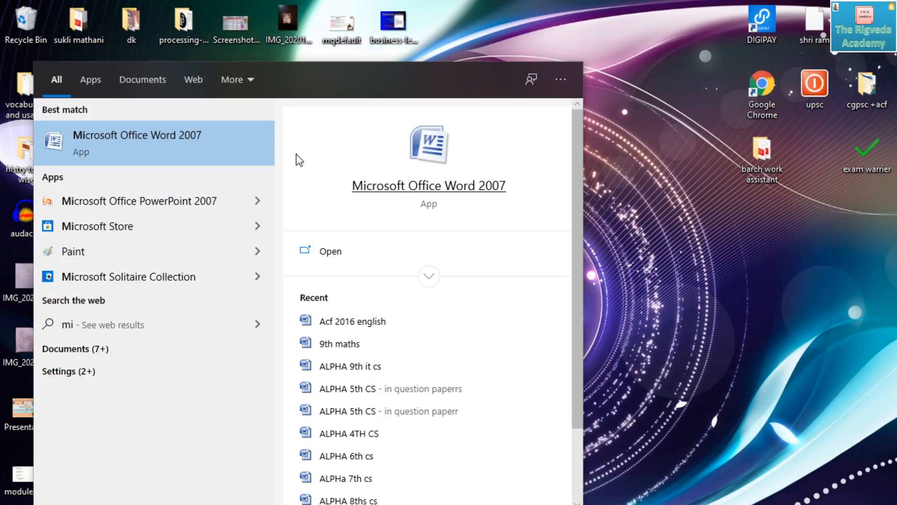
# Step: Open Microsoft Office Word 2007 with a blank document and maximize its window
pyautogui.click(194, 144)
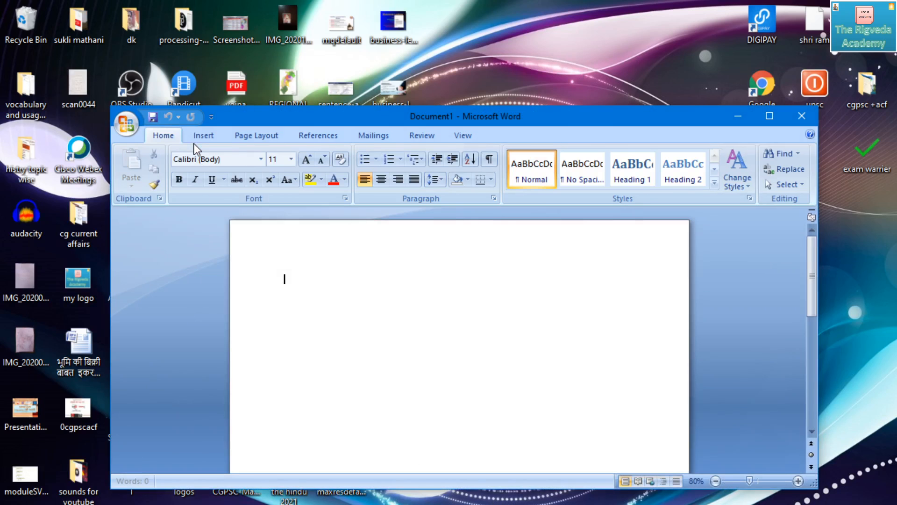
pyautogui.click(770, 116)
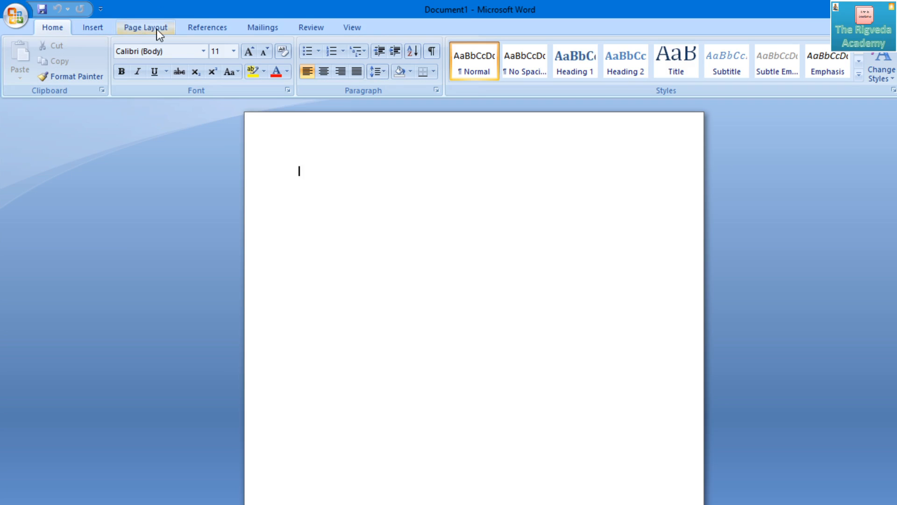
# Step: Show the ruler around the blank document page
pyautogui.click(353, 29)
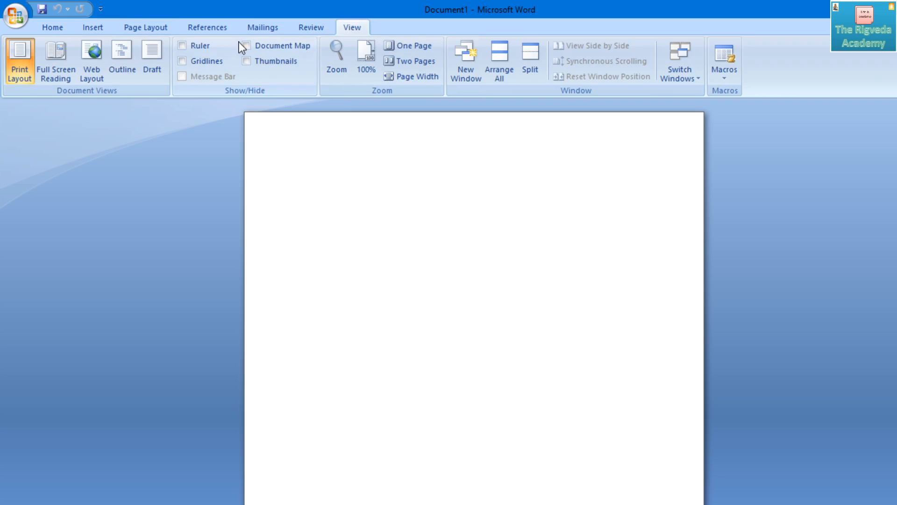
pyautogui.click(183, 48)
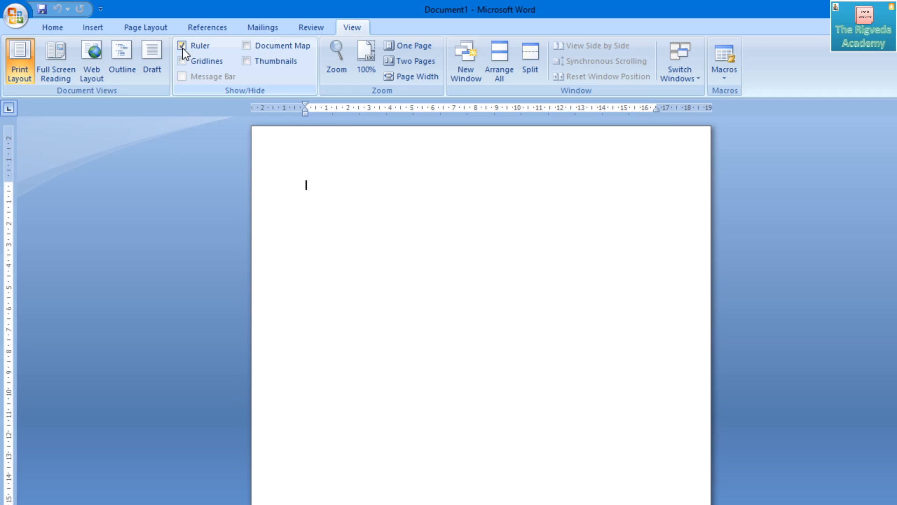
pyautogui.click(183, 48)
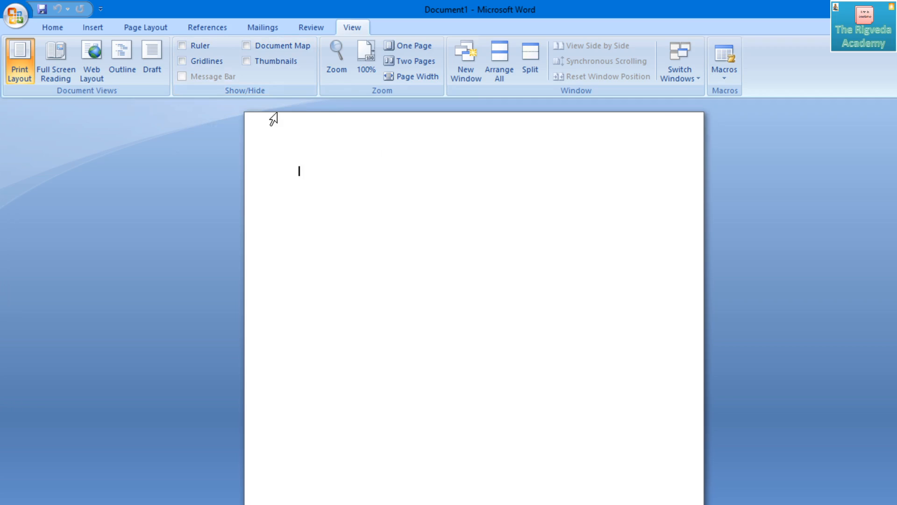
pyautogui.click(189, 44)
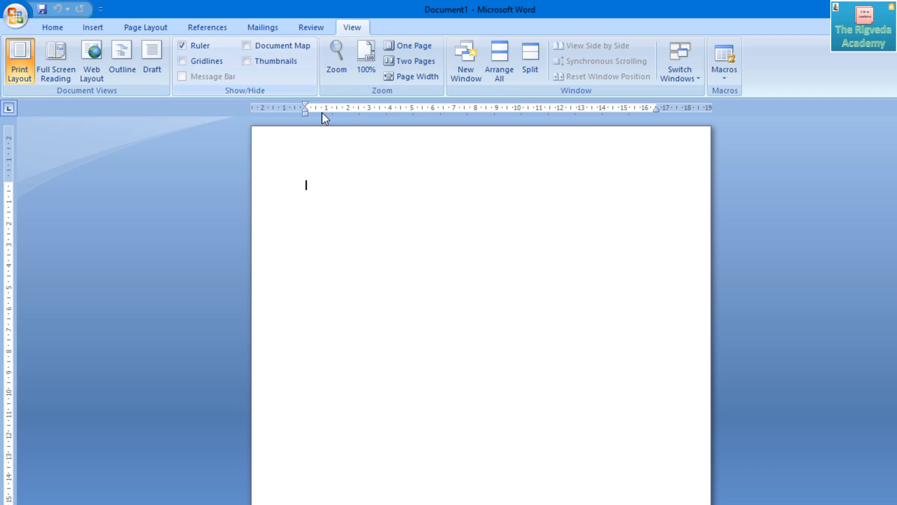
# Step: Move the first-line indent marker on the ruler out to the page's left edge
pyautogui.moveTo(304, 109); pyautogui.dragTo(304, 109)
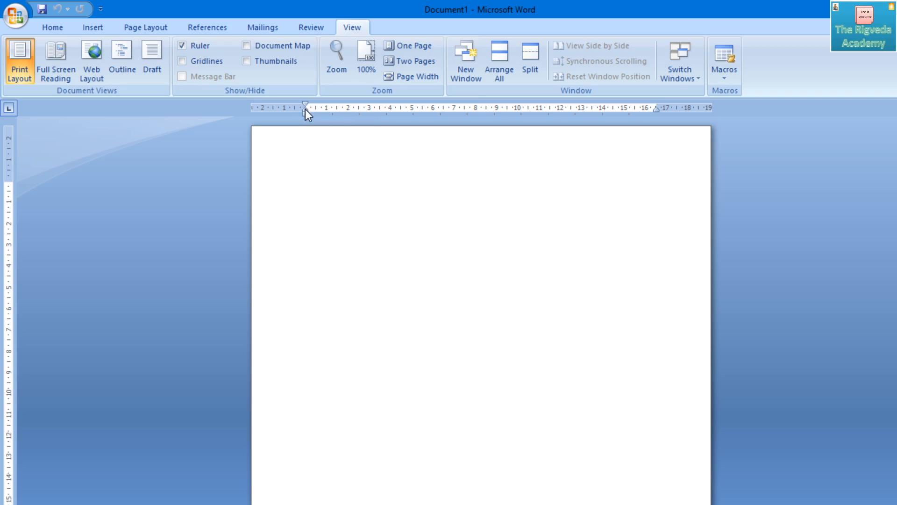
pyautogui.moveTo(305, 110)
pyautogui.mouseDown()
pyautogui.moveTo(494, 113)
pyautogui.moveTo(305, 127)
pyautogui.moveTo(323, 133)
pyautogui.mouseUp()
pyautogui.moveTo(440, 111)
pyautogui.mouseDown()
pyautogui.moveTo(388, 111)
pyautogui.moveTo(307, 132)
pyautogui.mouseUp()
# Step: Draw a smiley face shape about 4.55 cm wide in the upper left part of the page
pyautogui.click(97, 24)
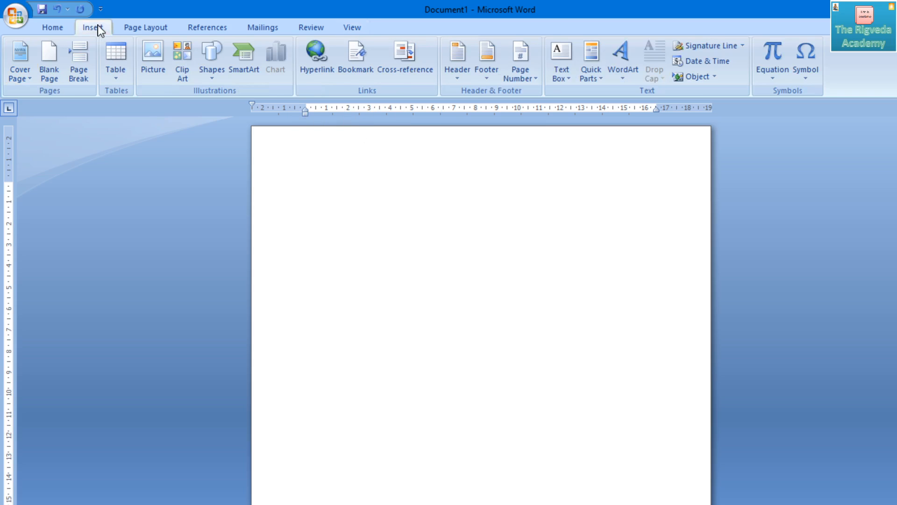
pyautogui.click(208, 64)
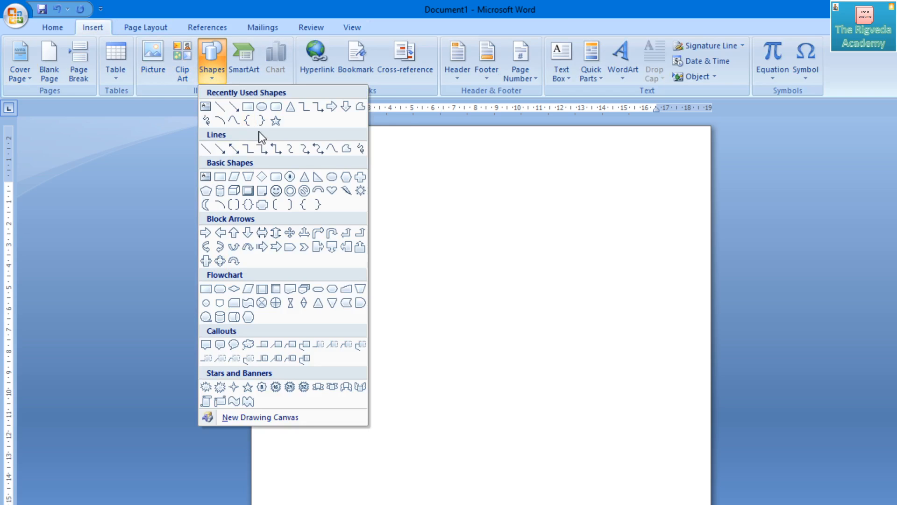
pyautogui.click(275, 191)
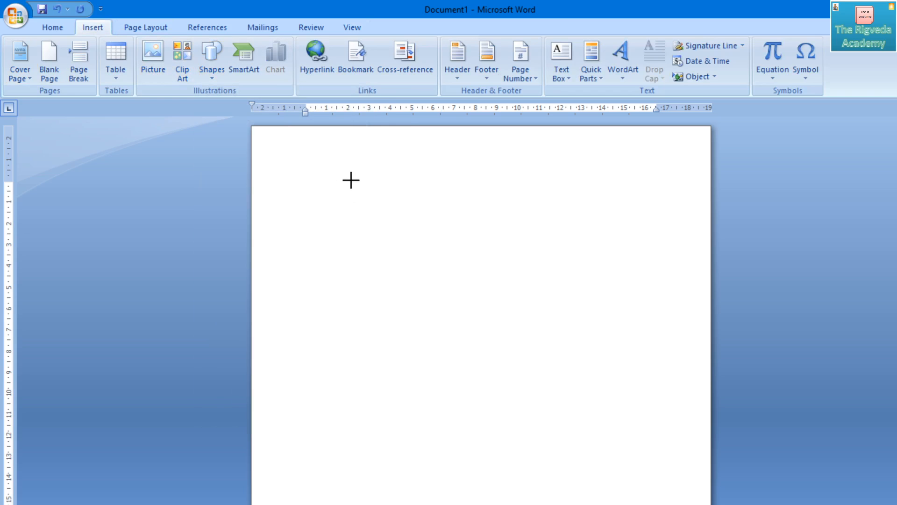
pyautogui.moveTo(344, 176); pyautogui.dragTo(441, 292)
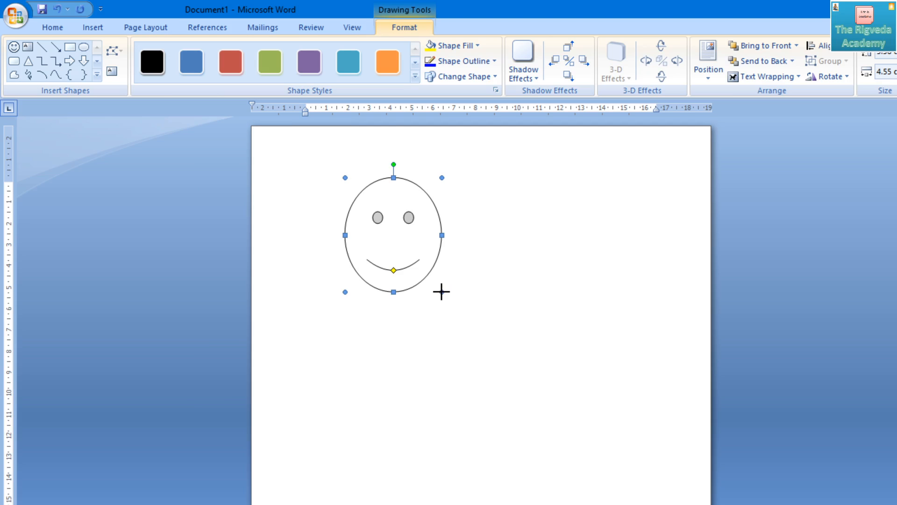
# Step: Duplicate the smiley face and place the copy directly below the original, aligned with it
pyautogui.hotkey('ctrl', 'd')
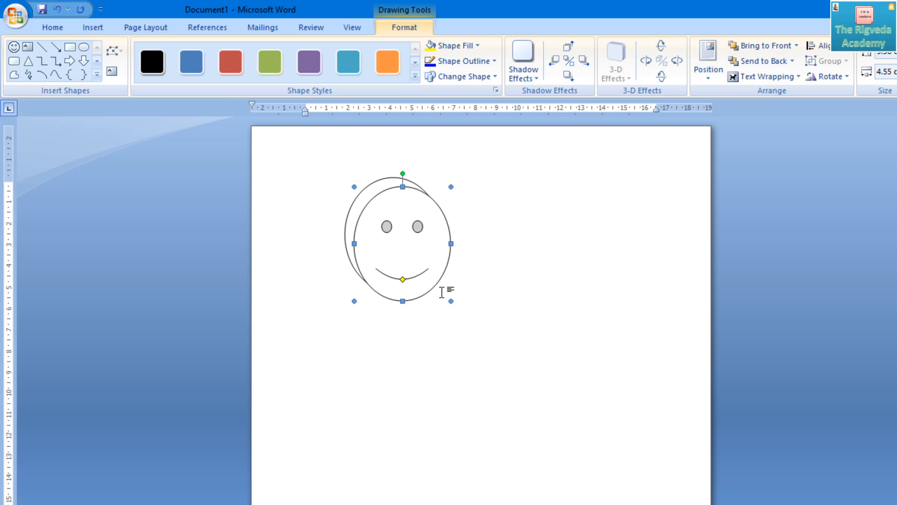
pyautogui.moveTo(416, 260); pyautogui.dragTo(439, 383)
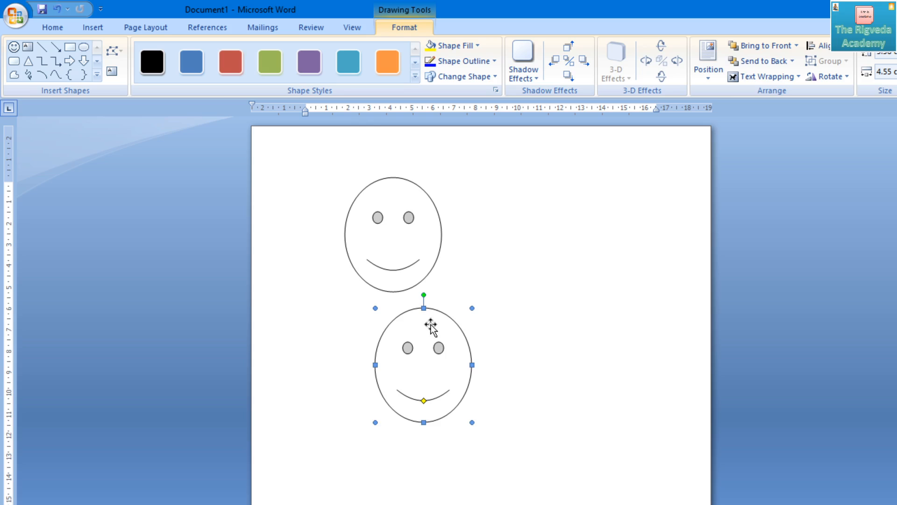
pyautogui.moveTo(430, 324); pyautogui.dragTo(400, 321)
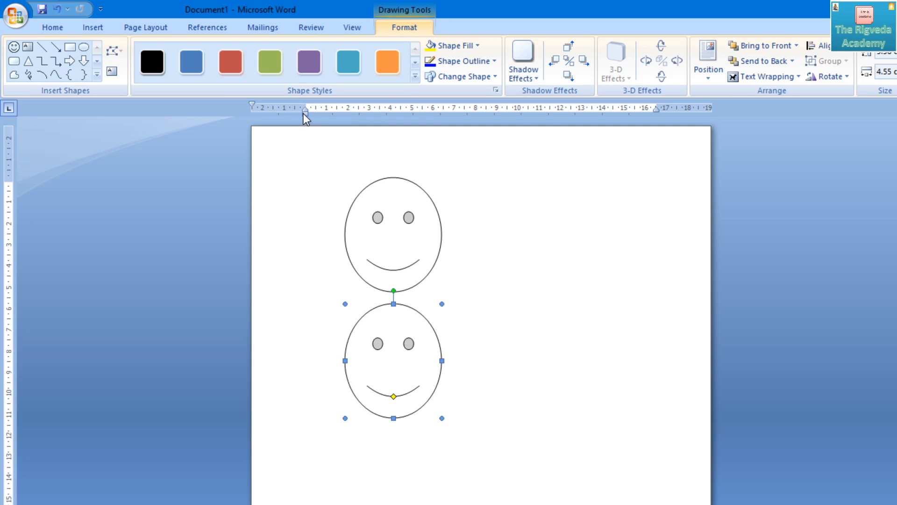
# Step: Move the paragraph's left indent to about the 1.75 cm mark on the ruler
pyautogui.moveTo(304, 113); pyautogui.dragTo(344, 121)
pyautogui.moveTo(341, 118)
pyautogui.mouseDown()
pyautogui.moveTo(314, 132)
pyautogui.moveTo(444, 152)
pyautogui.moveTo(343, 148)
pyautogui.mouseUp()
# Step: Hide the ruler and show it again
pyautogui.click(56, 27)
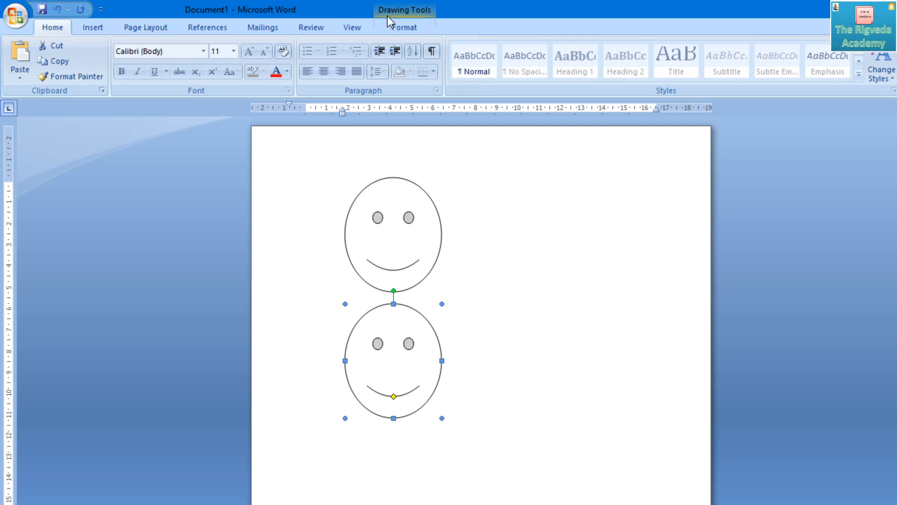
pyautogui.click(356, 30)
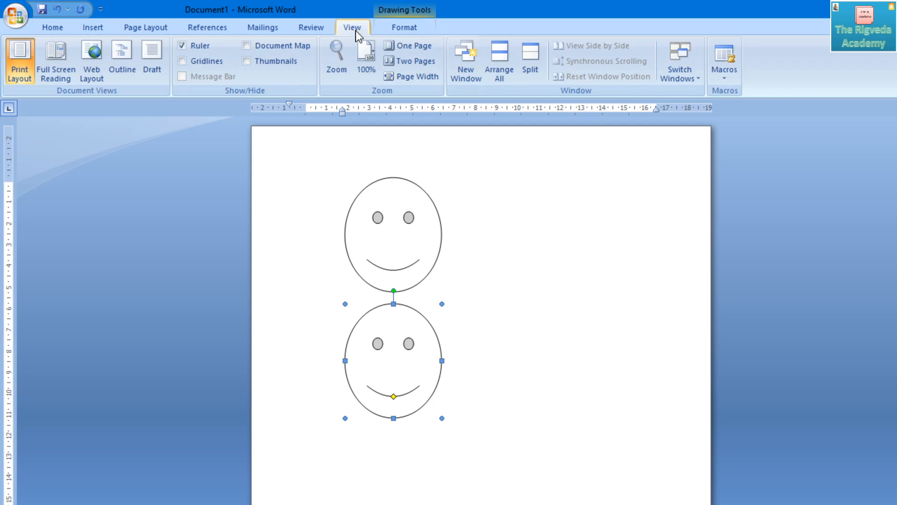
pyautogui.click(196, 51)
pyautogui.click(193, 47)
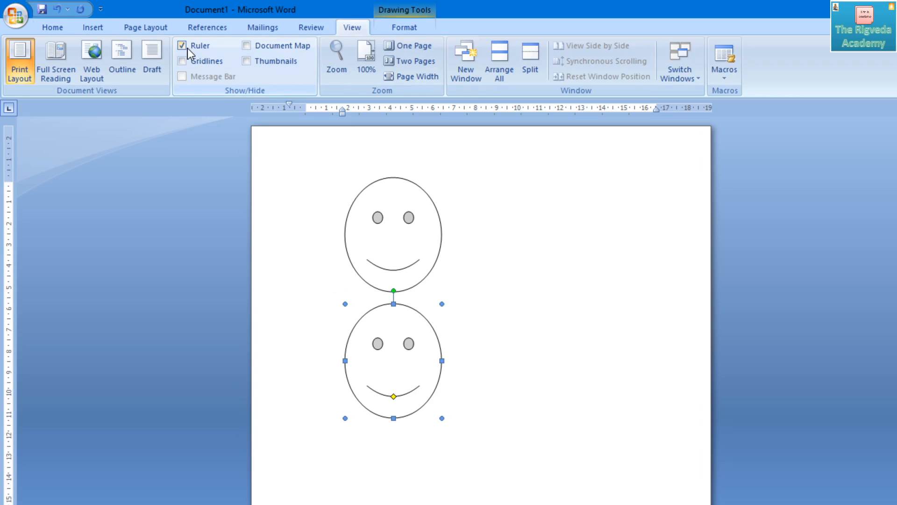
pyautogui.click(187, 49)
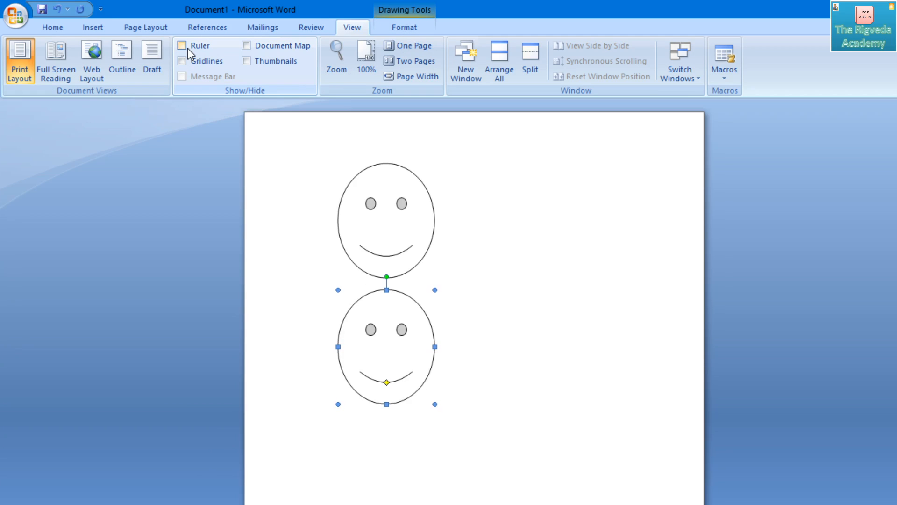
pyautogui.click(187, 49)
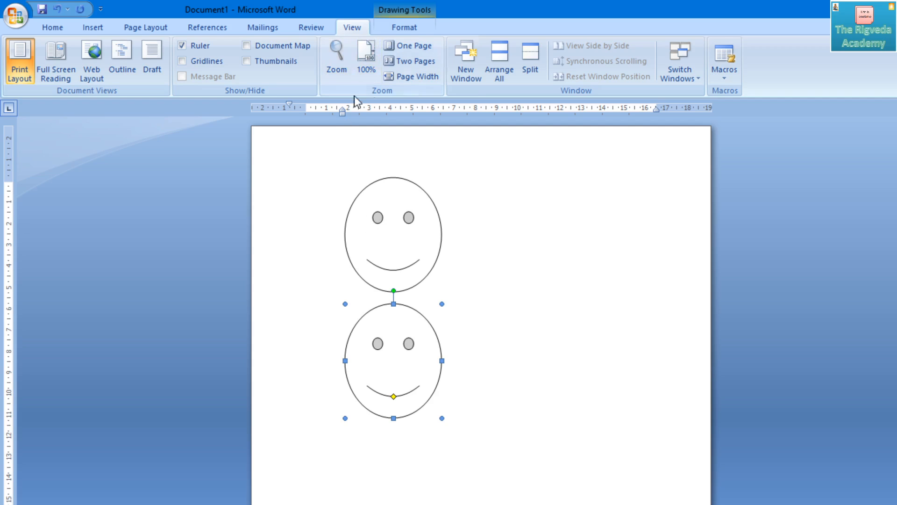
# Step: Set the first-line indent to about 2 cm and the hanging indent to about 2.25 cm on the ruler
pyautogui.click(342, 112)
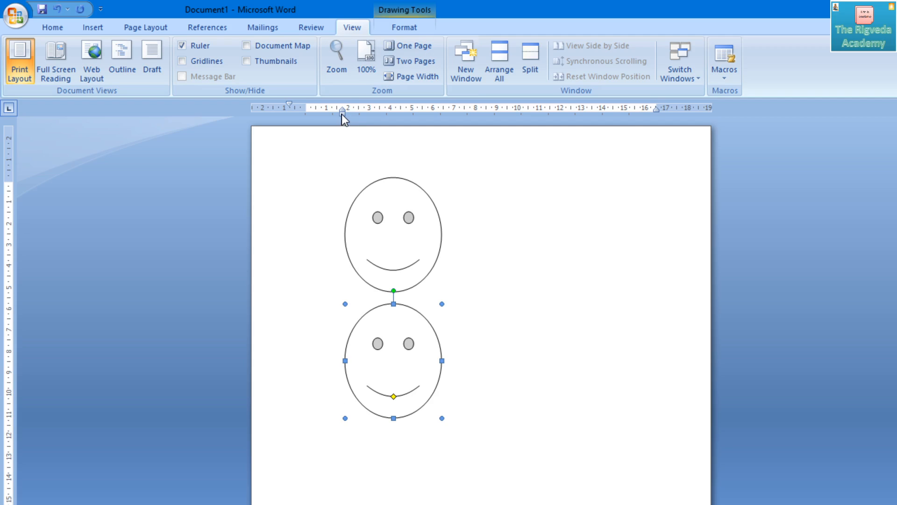
pyautogui.moveTo(342, 110); pyautogui.dragTo(323, 108)
pyautogui.click(338, 113)
pyautogui.moveTo(291, 102); pyautogui.dragTo(348, 102)
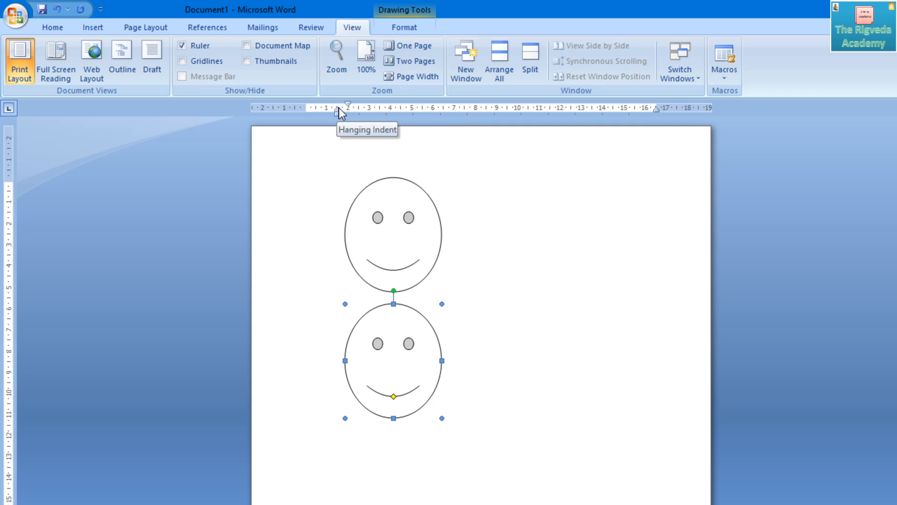
pyautogui.moveTo(338, 108); pyautogui.dragTo(350, 109)
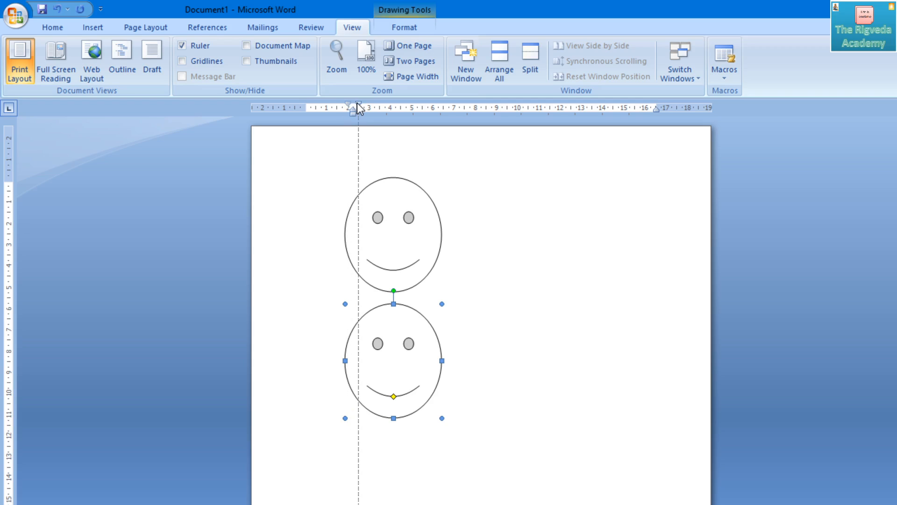
# Step: Set the first-line indent to about 2 cm, the hanging indent to about 6.5 cm and the right indent to the 12 cm ruler mark
pyautogui.moveTo(352, 103); pyautogui.dragTo(353, 108)
pyautogui.moveTo(657, 110)
pyautogui.mouseDown()
pyautogui.moveTo(539, 140)
pyautogui.moveTo(470, 140)
pyautogui.mouseUp()
pyautogui.moveTo(352, 103)
pyautogui.mouseDown()
pyautogui.moveTo(373, 103)
pyautogui.moveTo(329, 103)
pyautogui.mouseUp()
pyautogui.moveTo(327, 106)
pyautogui.mouseDown()
pyautogui.moveTo(261, 128)
pyautogui.moveTo(342, 129)
pyautogui.moveTo(353, 113)
pyautogui.moveTo(444, 105)
pyautogui.moveTo(462, 113)
pyautogui.moveTo(456, 123)
pyautogui.moveTo(459, 110)
pyautogui.moveTo(561, 110)
pyautogui.mouseUp()
pyautogui.moveTo(428, 110)
pyautogui.mouseDown()
pyautogui.moveTo(452, 114)
pyautogui.moveTo(348, 106)
pyautogui.mouseUp()
pyautogui.click(344, 121)
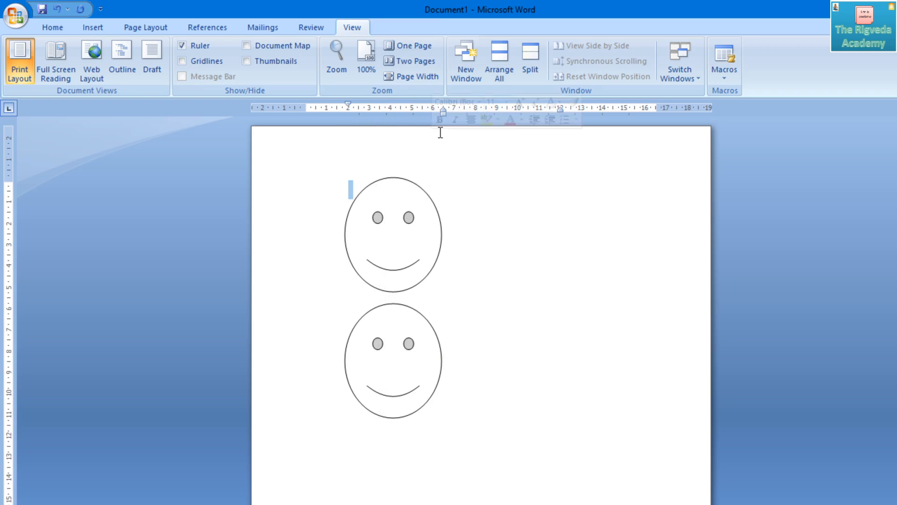
# Step: Delete the lower smiley face from the page
pyautogui.click(515, 188)
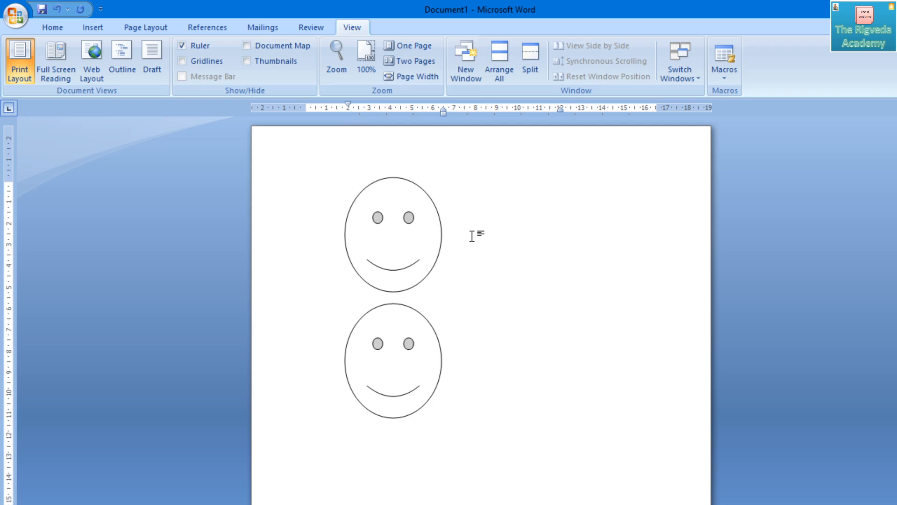
pyautogui.click(409, 305)
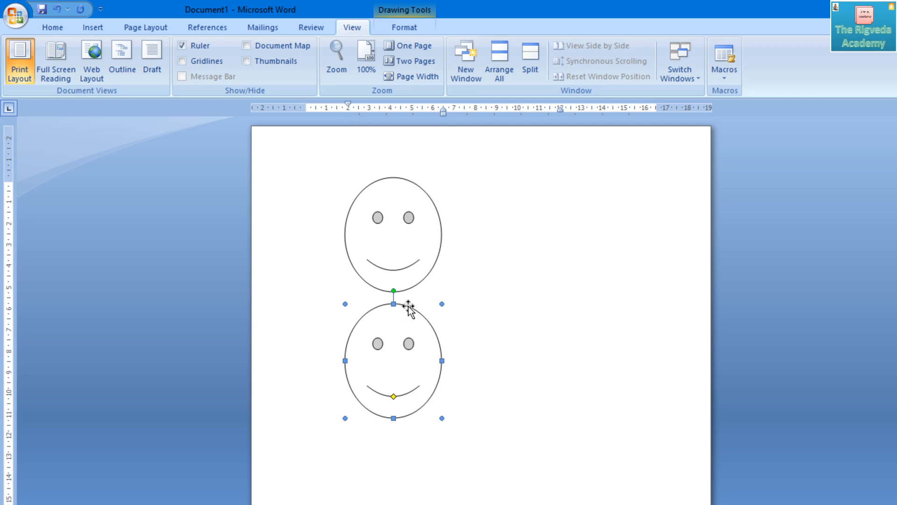
pyautogui.press('Delete')
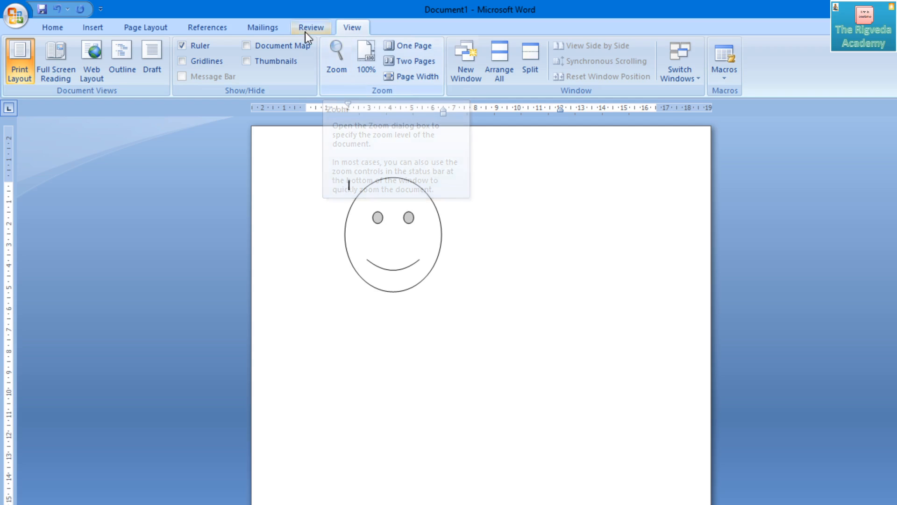
# Step: Increase the paragraph's indent by one level, and decrease it by one level
pyautogui.click(262, 30)
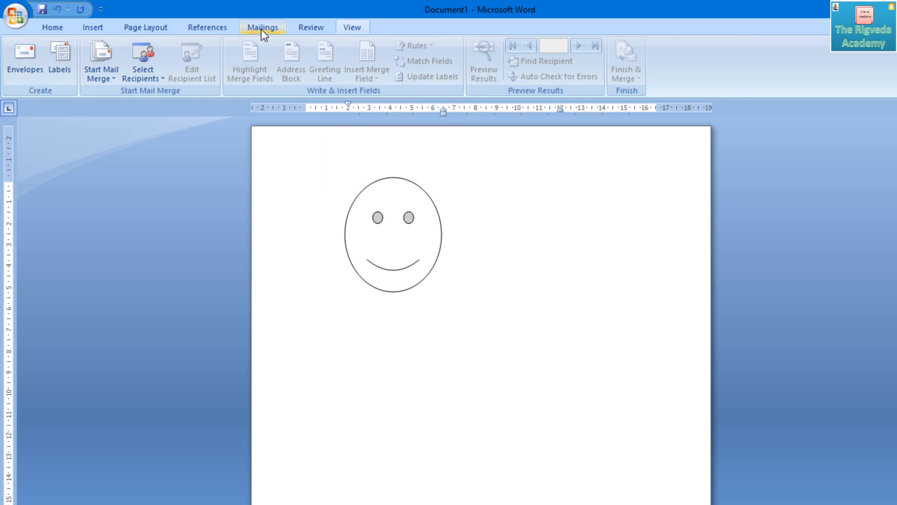
pyautogui.click(89, 23)
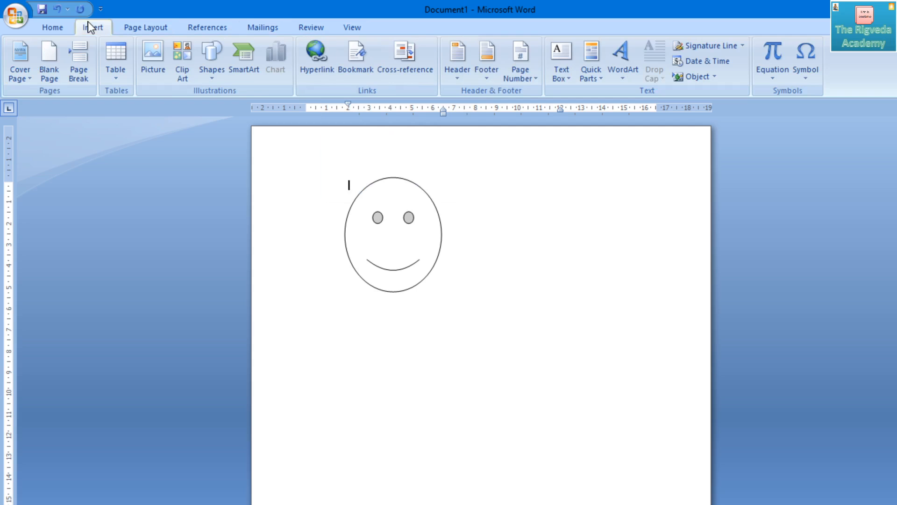
pyautogui.click(55, 29)
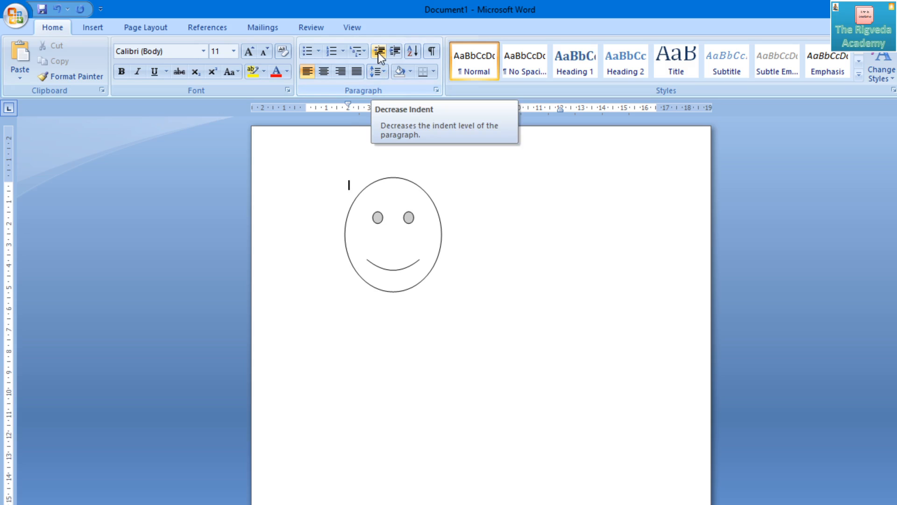
pyautogui.click(392, 52)
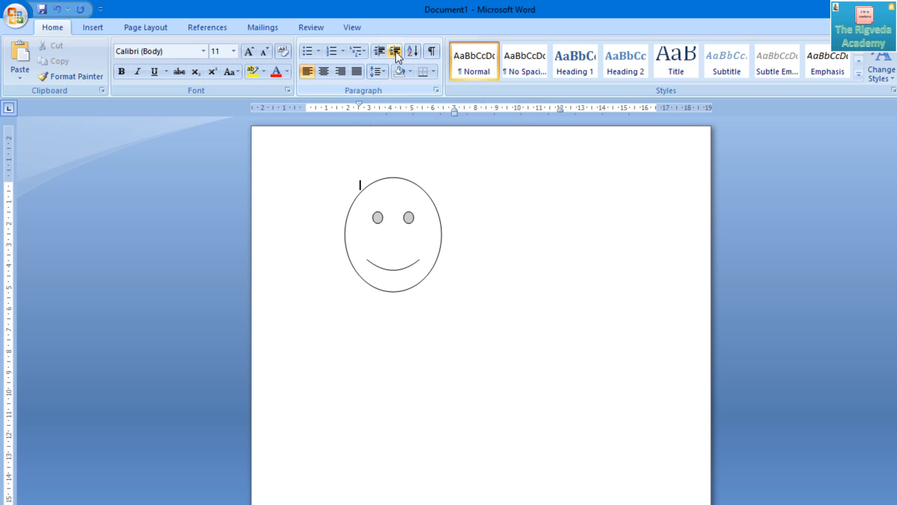
pyautogui.click(379, 53)
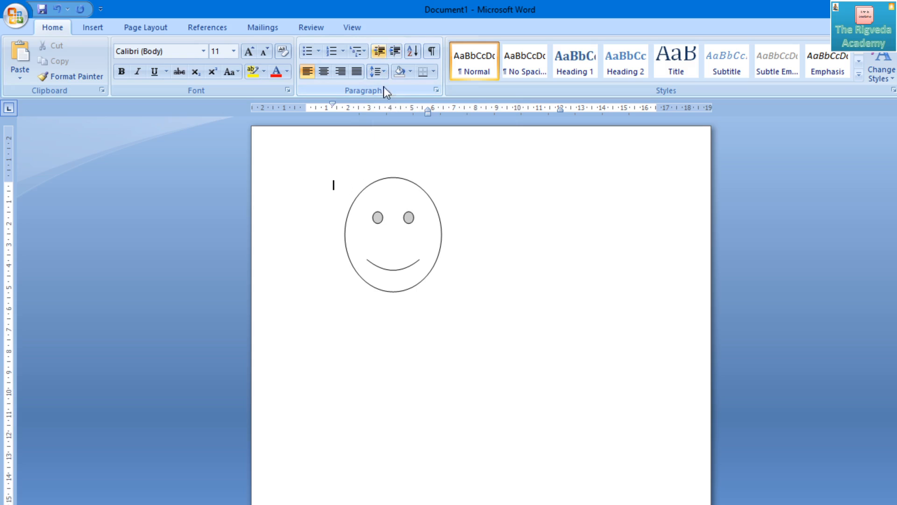
# Step: Delete the remaining smiley face and write "I am a student" in the empty paragraph
pyautogui.click(406, 216)
pyautogui.press('Delete')
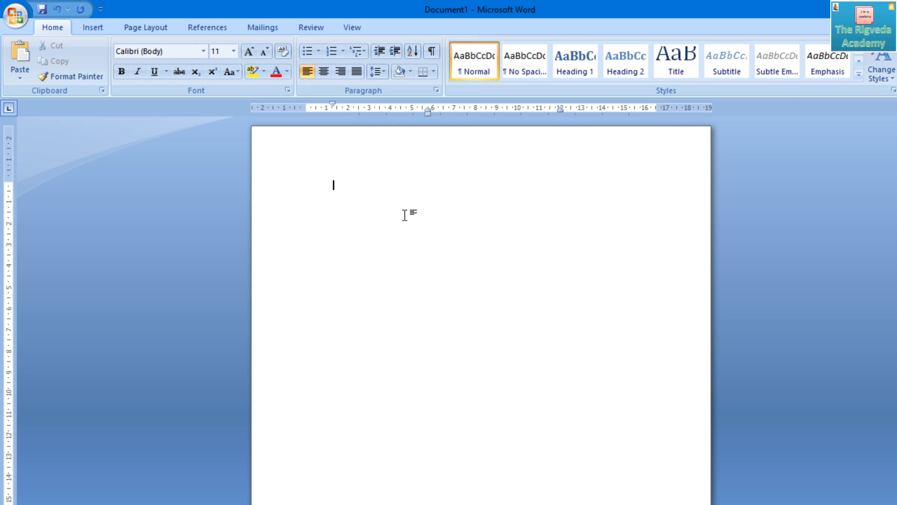
pyautogui.write('I am a student')
# Step: Copy the "I am a student" line and paste it nine times after the original text
pyautogui.hotkey('ctrl', 'a')
pyautogui.hotkey('ctrl', 'c')
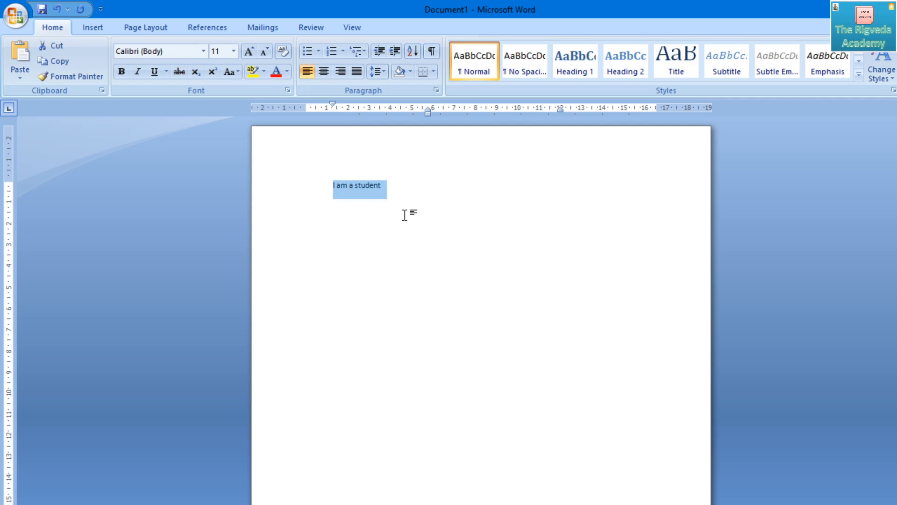
pyautogui.click(421, 176)
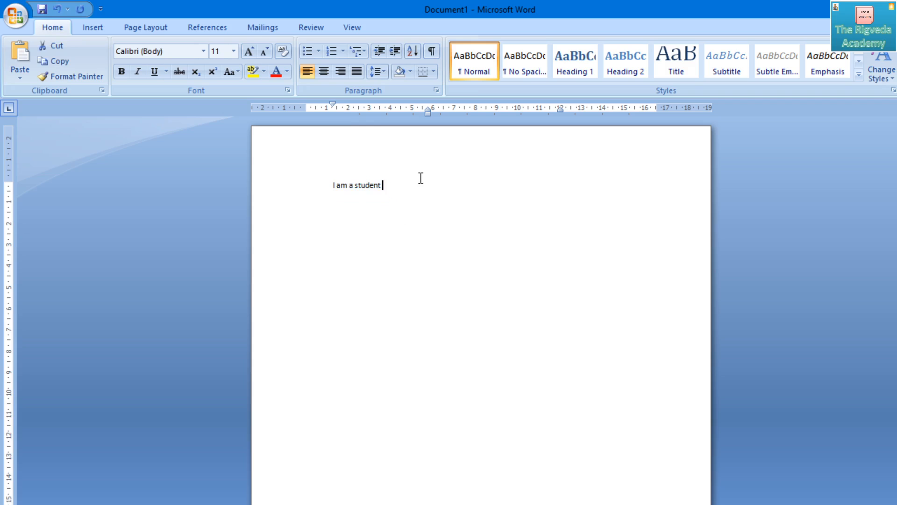
pyautogui.rightClick(419, 180)
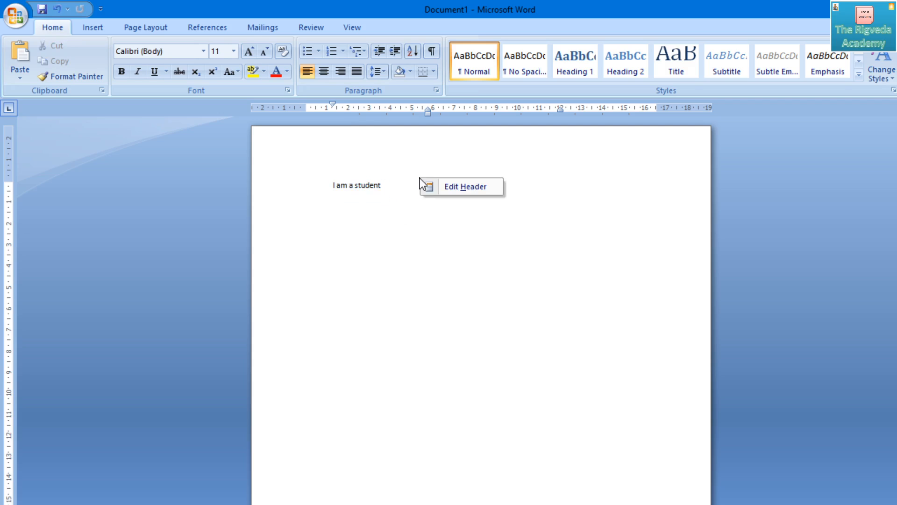
pyautogui.click(386, 213)
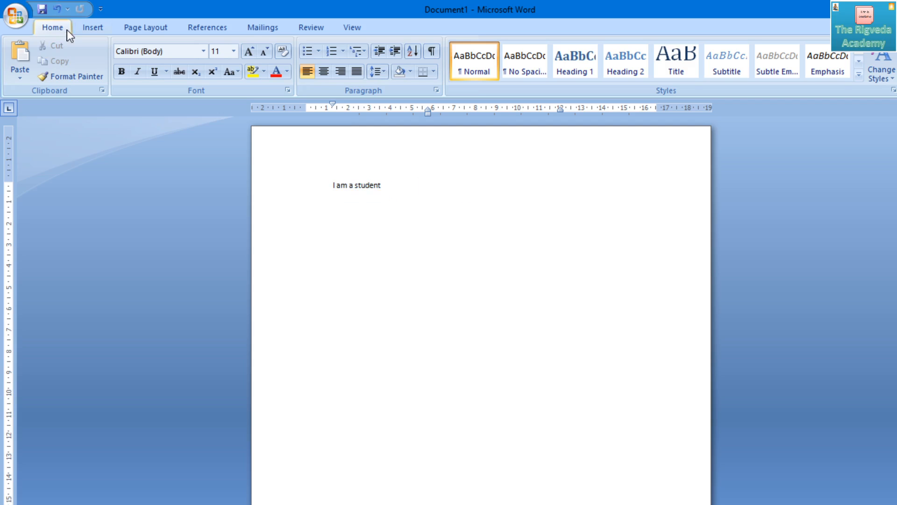
pyautogui.click(26, 55)
pyautogui.click(26, 55)
pyautogui.click(27, 55)
pyautogui.click(26, 55)
pyautogui.click(26, 55)
pyautogui.click(26, 55)
pyautogui.click(26, 55)
pyautogui.click(27, 55)
pyautogui.click(26, 56)
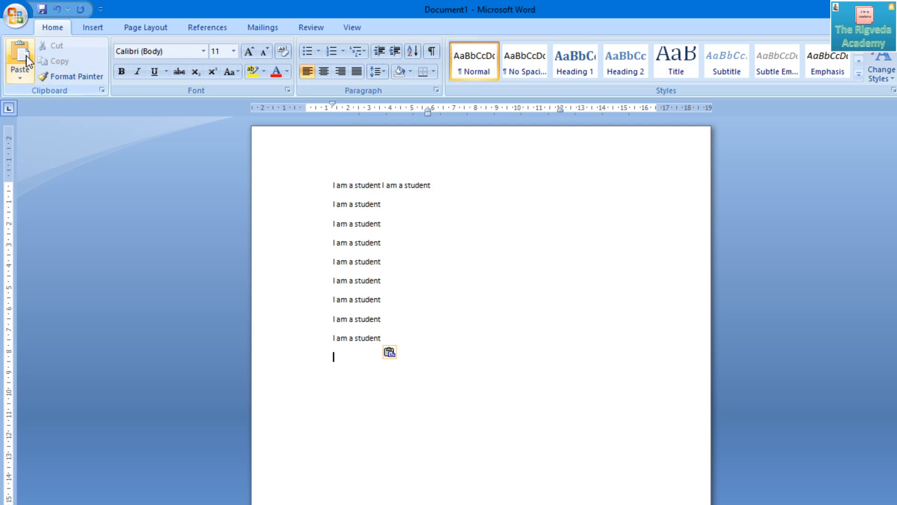
# Step: Paste another copy of the sentence farther along the second line and remove the extra blank line below it
pyautogui.doubleClick(402, 210)
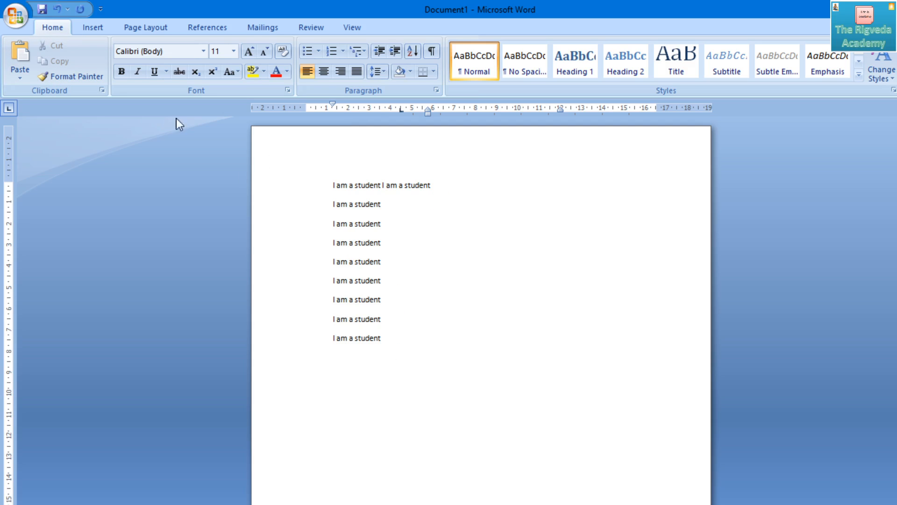
pyautogui.click(29, 44)
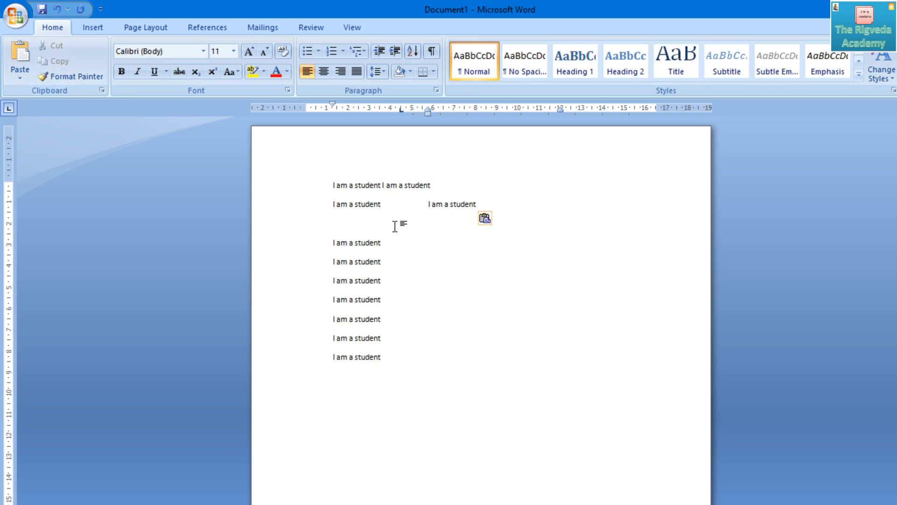
pyautogui.press('BackSpace')
pyautogui.press('BackSpace')
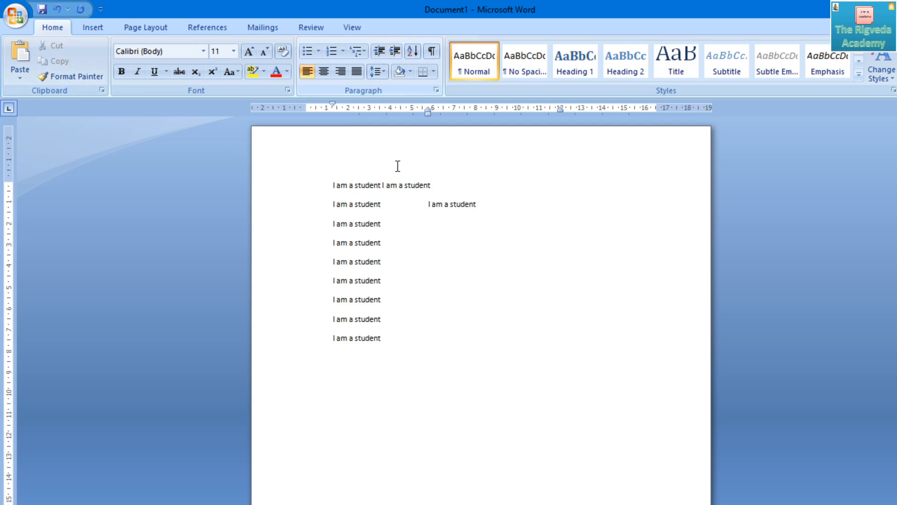
# Step: Increase and decrease the second line's indent by one level, twice in a row
pyautogui.click(395, 52)
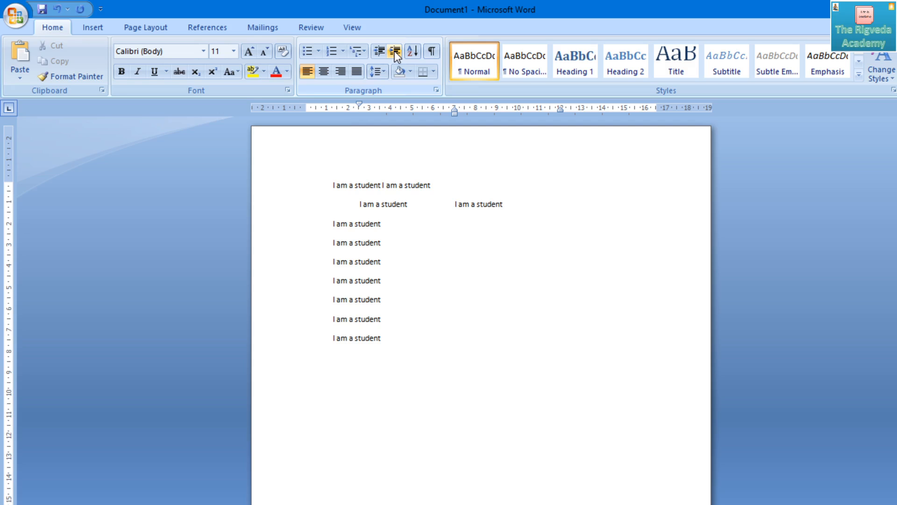
pyautogui.click(380, 47)
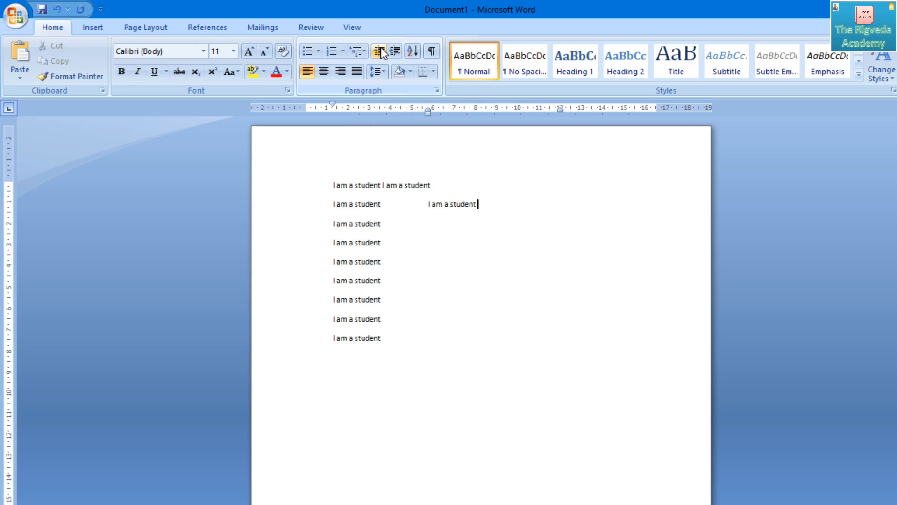
pyautogui.click(394, 54)
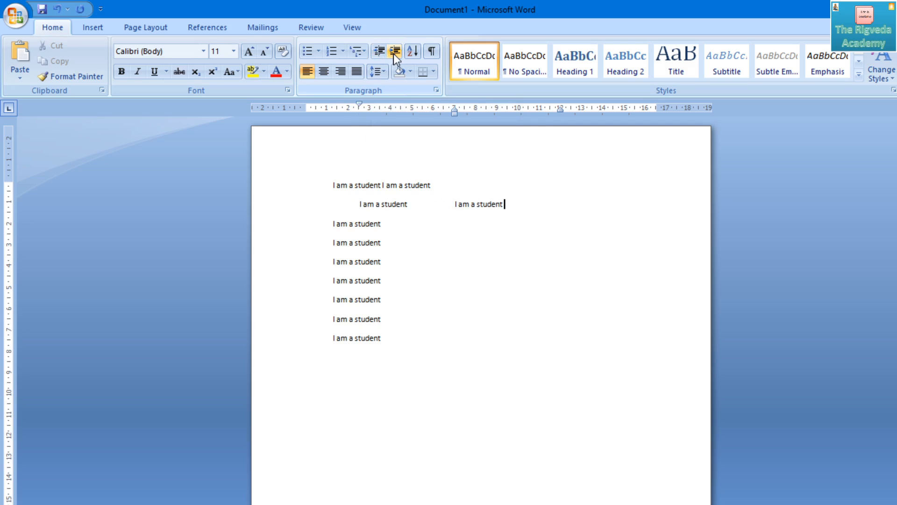
pyautogui.click(379, 48)
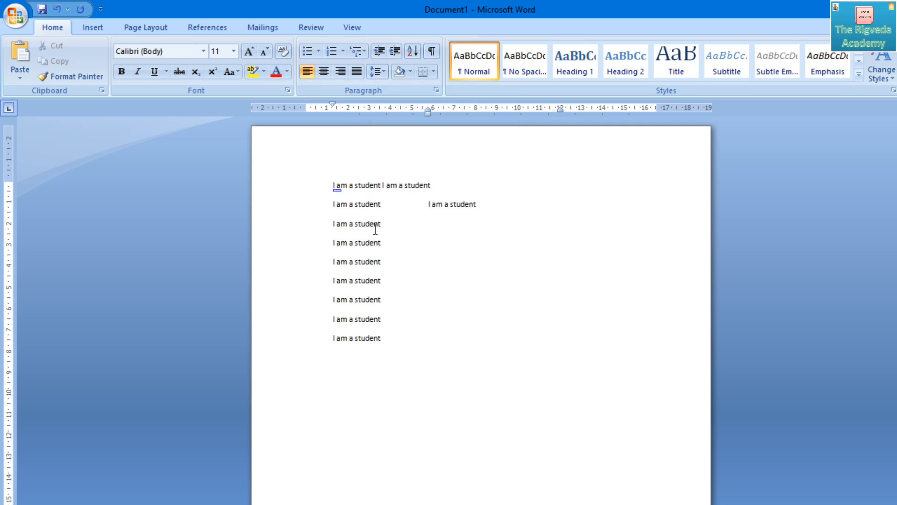
# Step: Select all lines and increase and decrease their indent by one level, twice in a row
pyautogui.hotkey('ctrl', 'a')
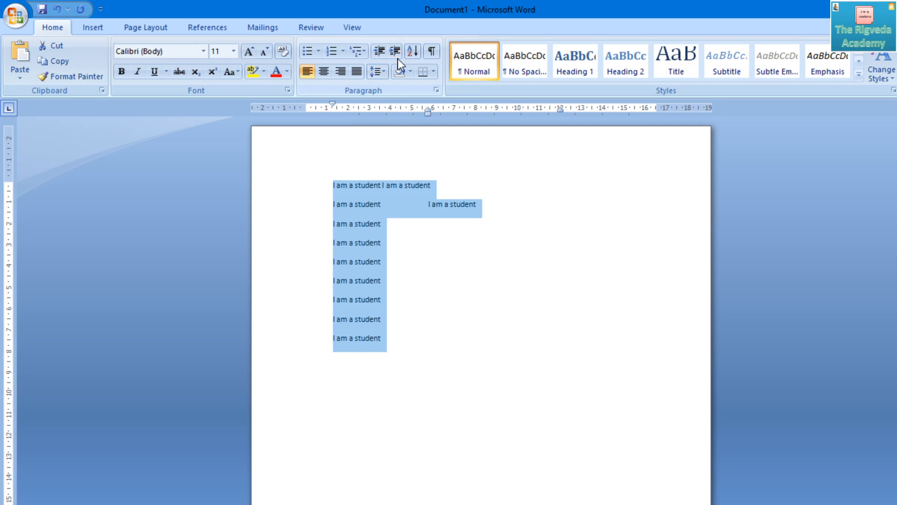
pyautogui.click(396, 54)
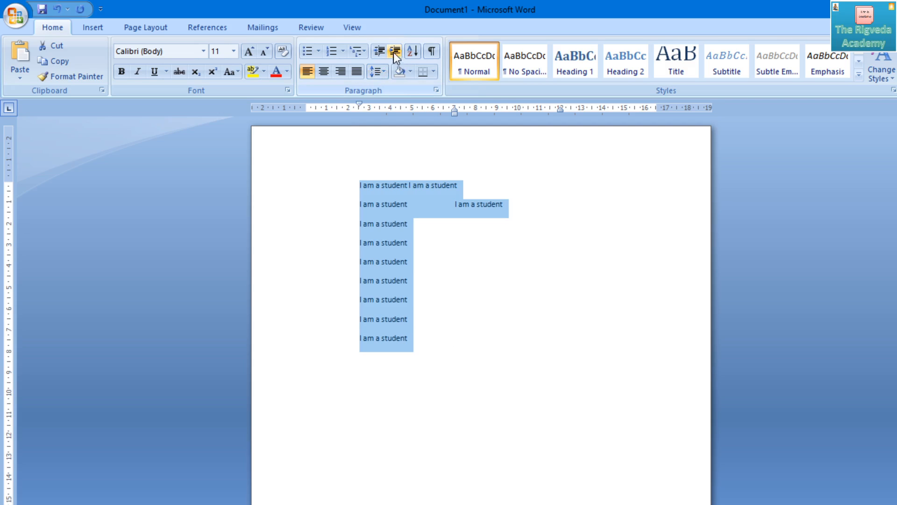
pyautogui.click(385, 52)
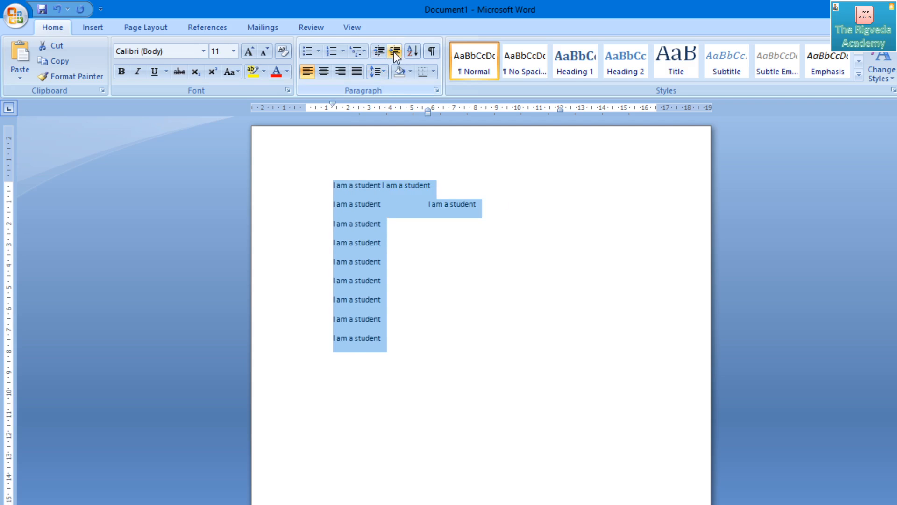
pyautogui.click(394, 52)
pyautogui.click(379, 53)
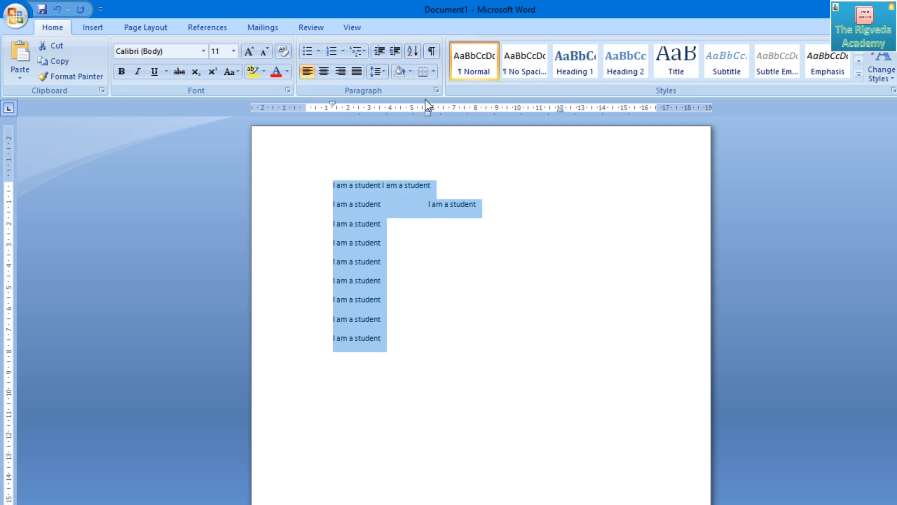
# Step: Increase the indent of all selected lines by six levels, and undo the increases until one level remains
pyautogui.hotkey('ctrl', 'm')
pyautogui.hotkey('ctrl', 'm')
pyautogui.hotkey('ctrl', 'm')
pyautogui.hotkey('ctrl', 'm')
pyautogui.hotkey('ctrl', 'm')
pyautogui.hotkey('ctrl', 'm')
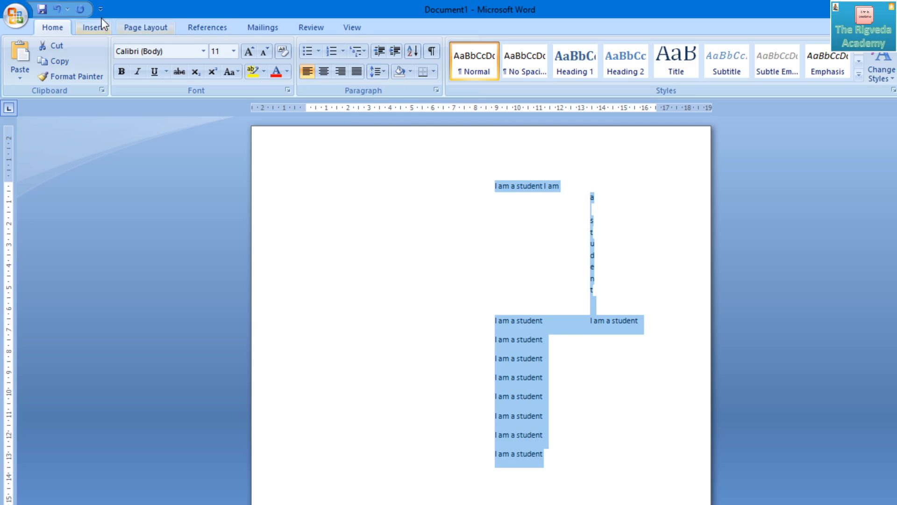
pyautogui.click(62, 9)
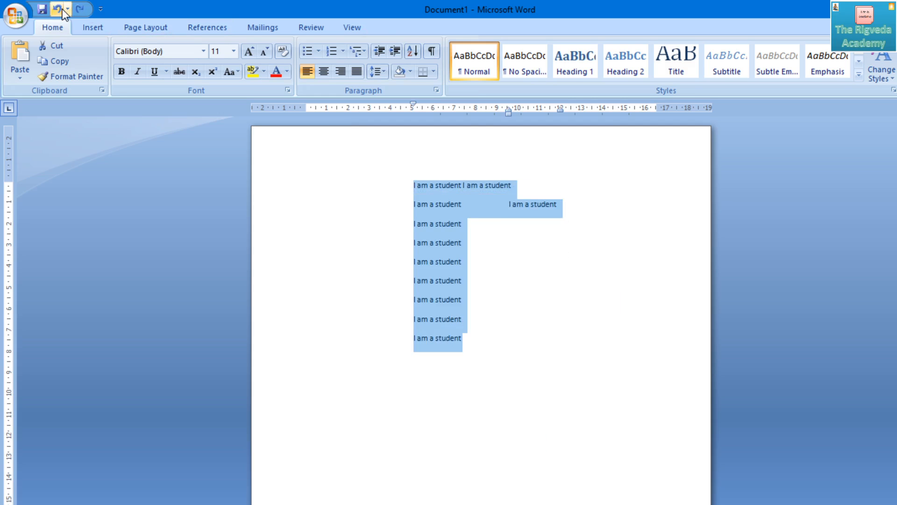
pyautogui.click(62, 10)
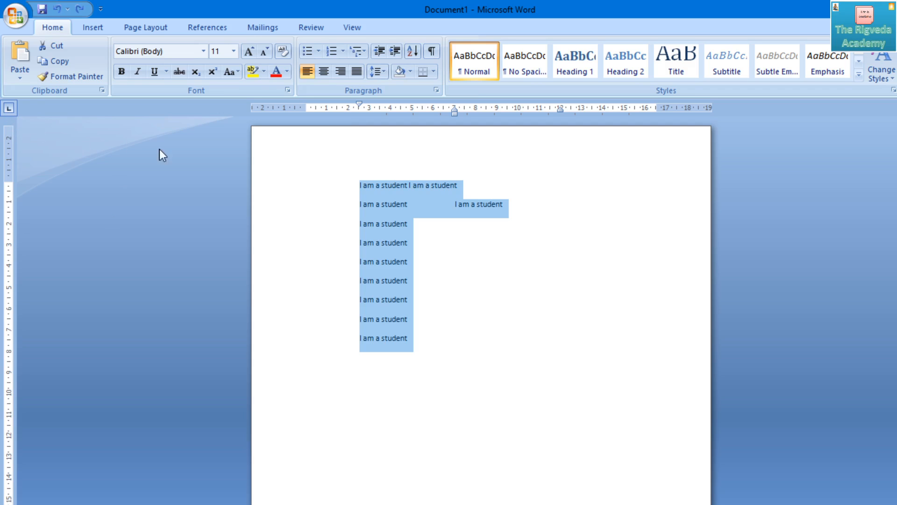
# Step: Place the cursor in the third line and cycle the ruler's tab selector through First Line Indent to Hanging Indent
pyautogui.click(10, 111)
pyautogui.click(392, 224)
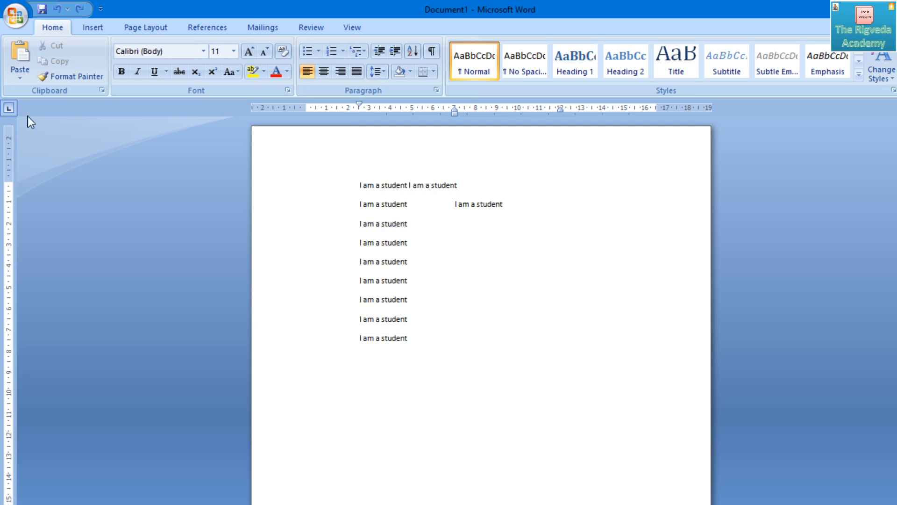
pyautogui.click(9, 108)
pyautogui.click(8, 109)
pyautogui.click(10, 108)
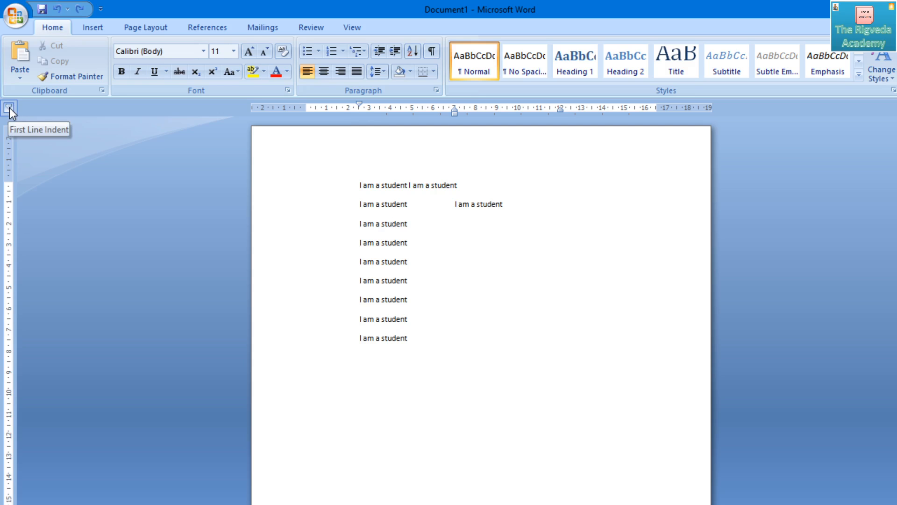
pyautogui.click(9, 107)
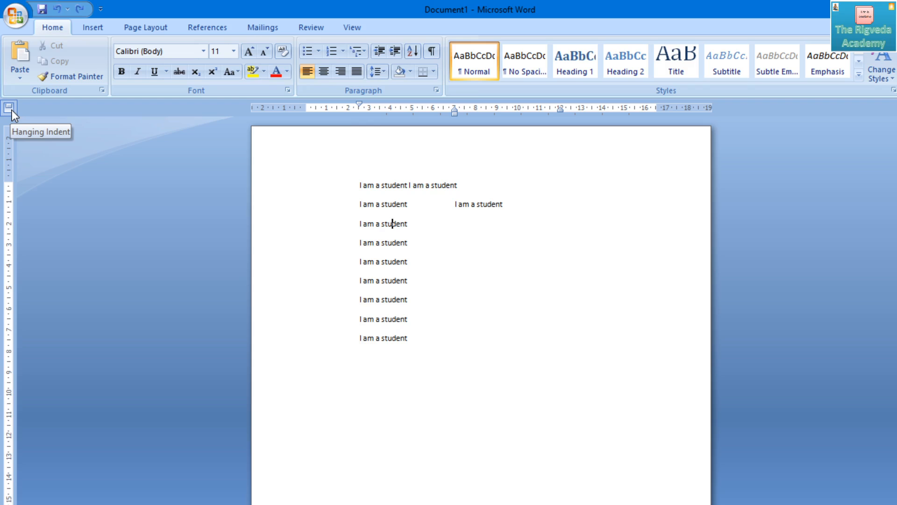
# Step: Remove the first line's indent so it starts at the margin, and restore the indent
pyautogui.click(423, 340)
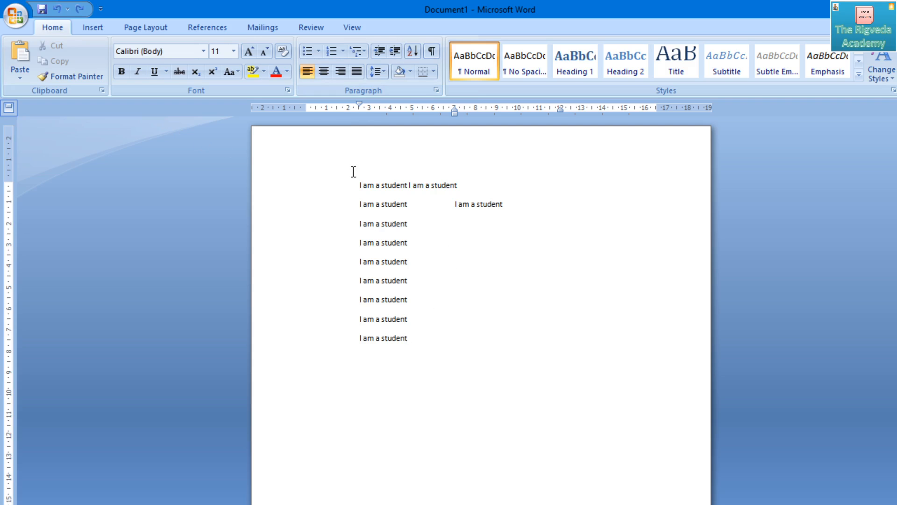
pyautogui.click(360, 185)
pyautogui.press('BackSpace')
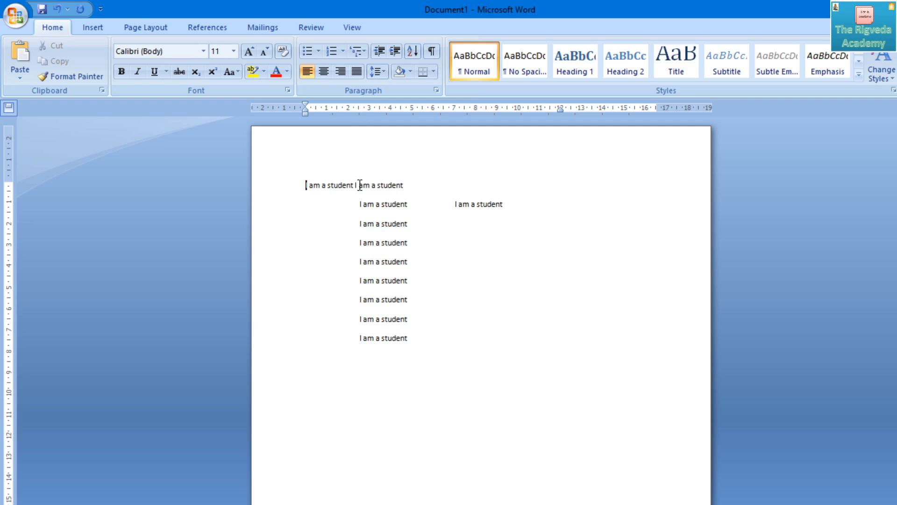
pyautogui.press('Down')
pyautogui.click(300, 193)
pyautogui.press('Tab')
pyautogui.press('Tab')
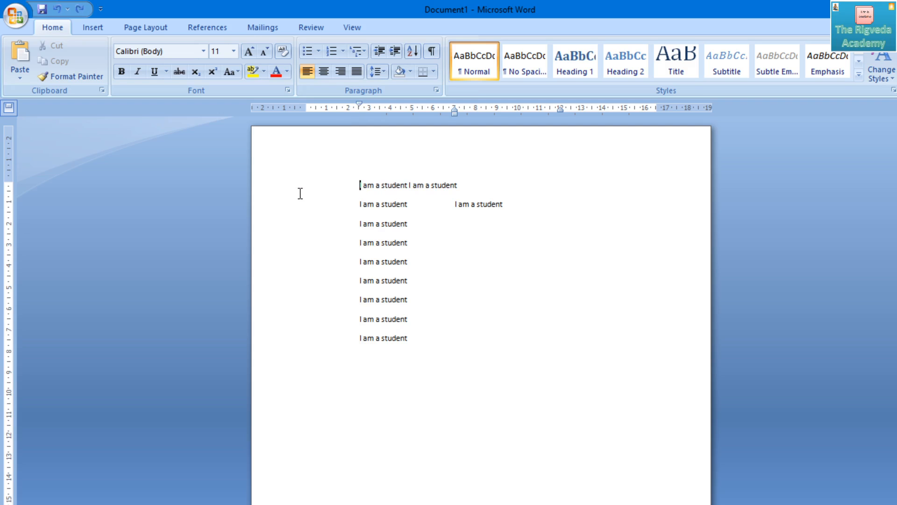
# Step: Decrease the first line's indent by two levels, and increase it by two levels
pyautogui.click(379, 51)
pyautogui.click(379, 52)
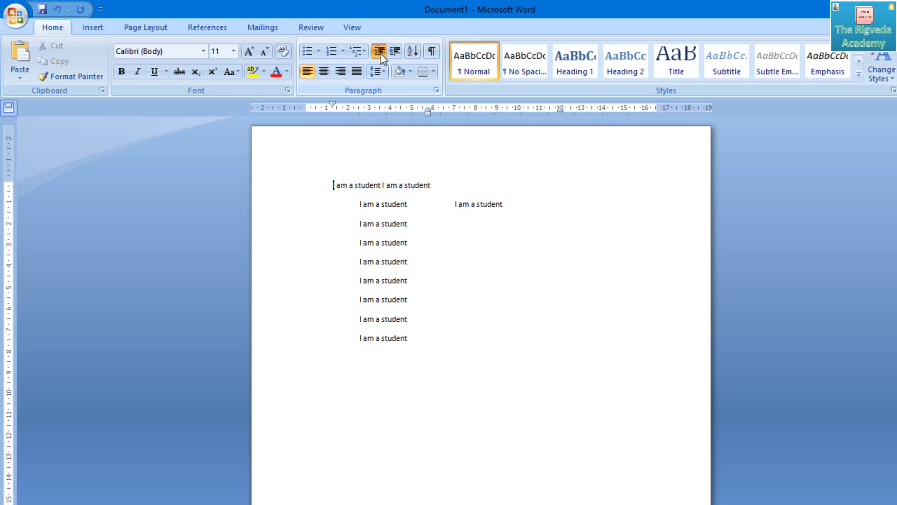
pyautogui.click(397, 50)
pyautogui.click(397, 50)
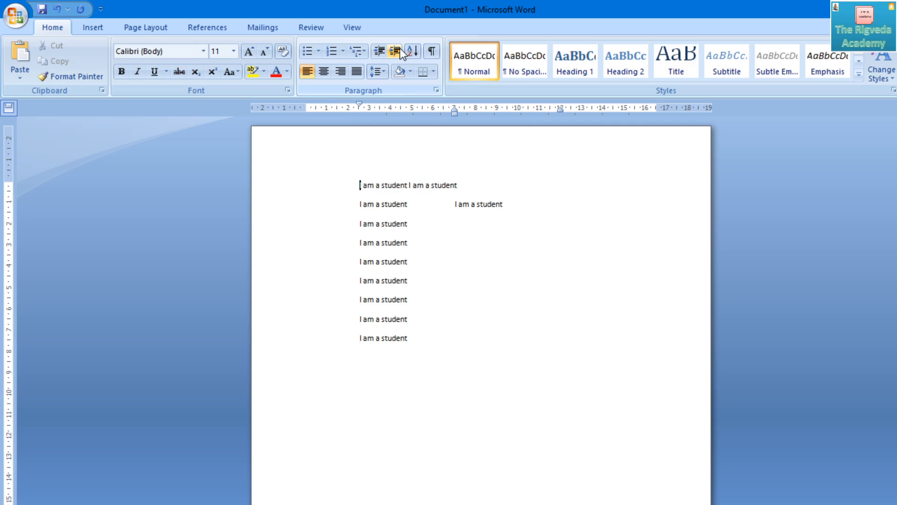
# Step: Decrease the indent of all the lines by two levels so they start at the page margin
pyautogui.moveTo(359, 184); pyautogui.dragTo(441, 335)
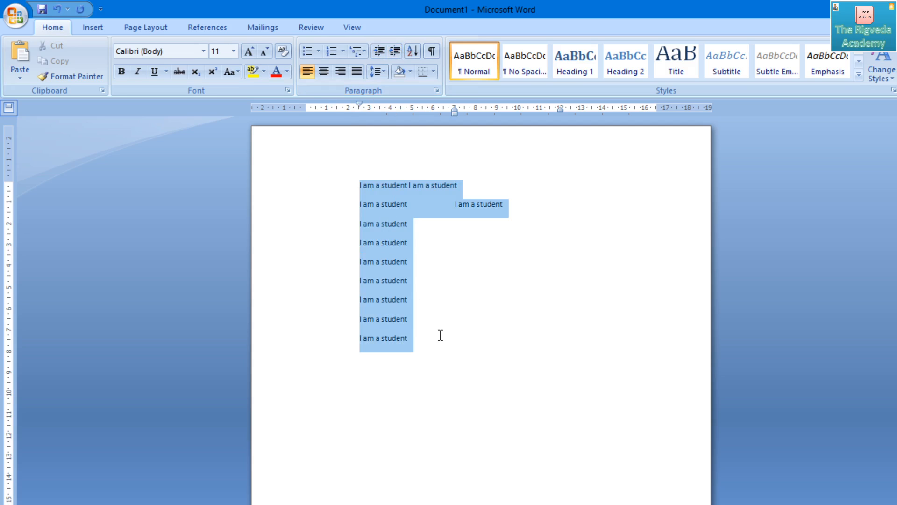
pyautogui.click(380, 51)
pyautogui.click(379, 50)
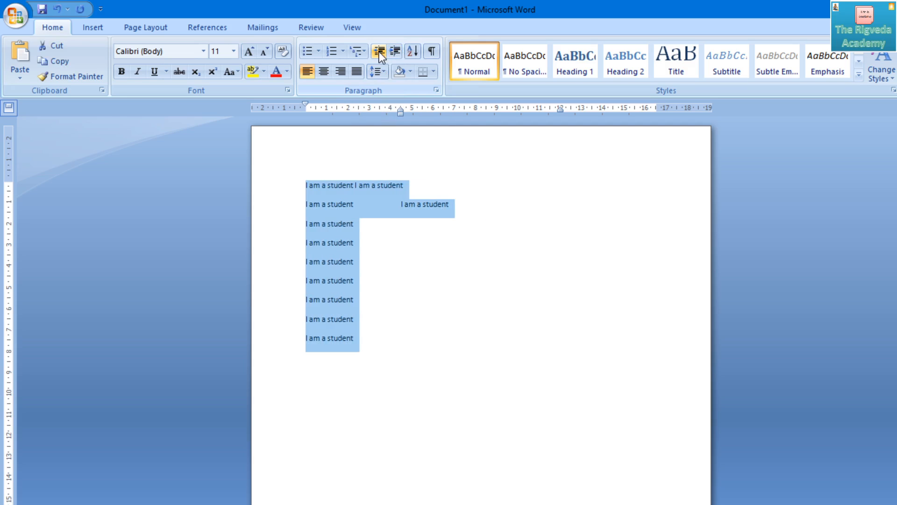
pyautogui.click(459, 309)
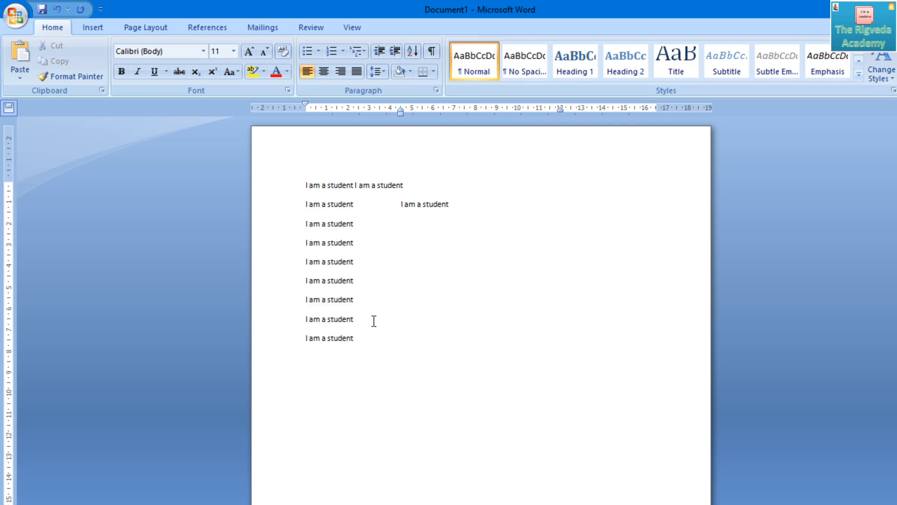
# Step: Apply the Title, Emphasis and Strong styles in turn to all the lines, and turn off their bold formatting
pyautogui.moveTo(360, 340); pyautogui.dragTo(255, 180)
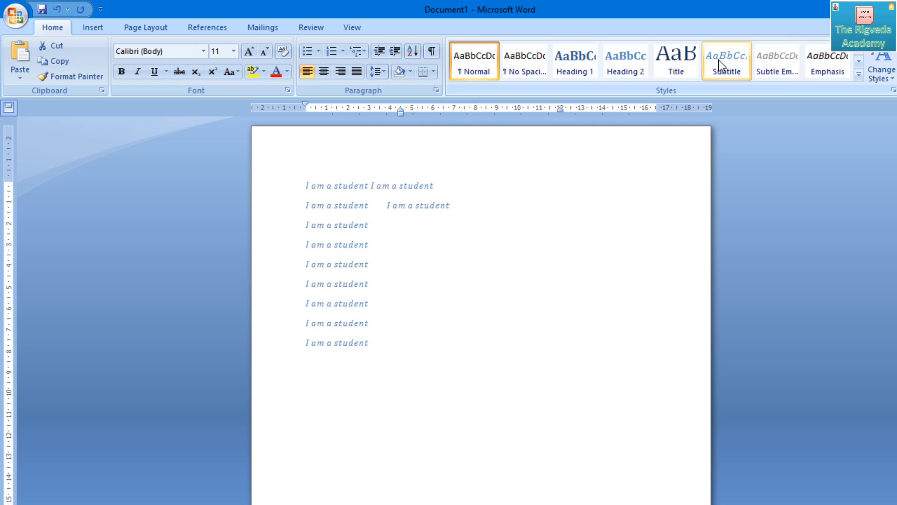
pyautogui.click(683, 66)
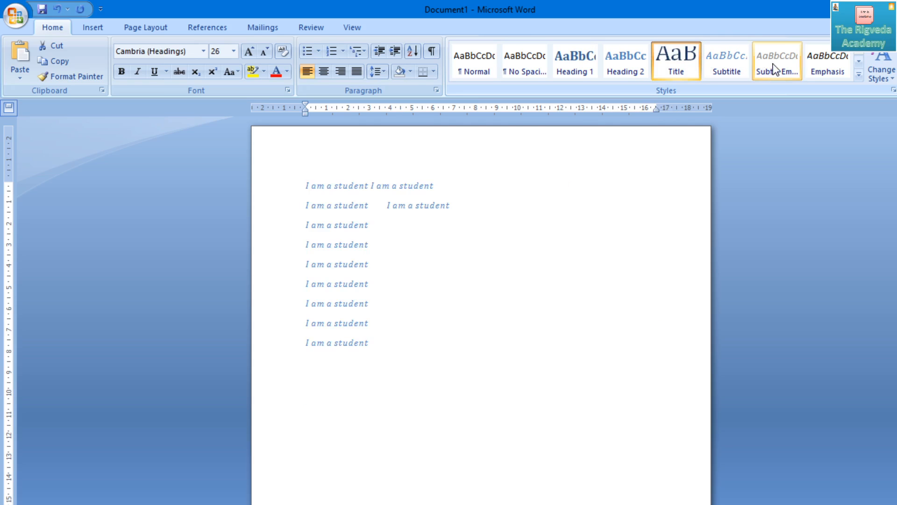
pyautogui.click(831, 70)
pyautogui.click(858, 75)
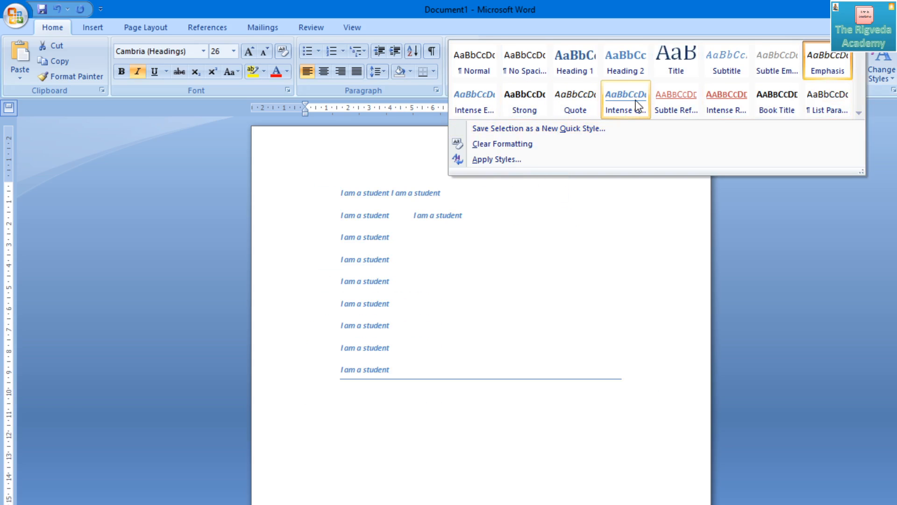
pyautogui.click(536, 88)
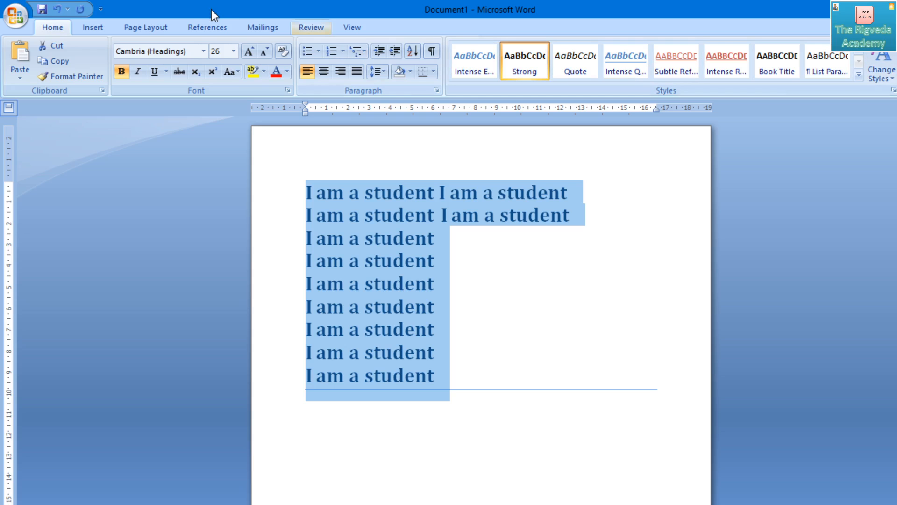
pyautogui.click(122, 71)
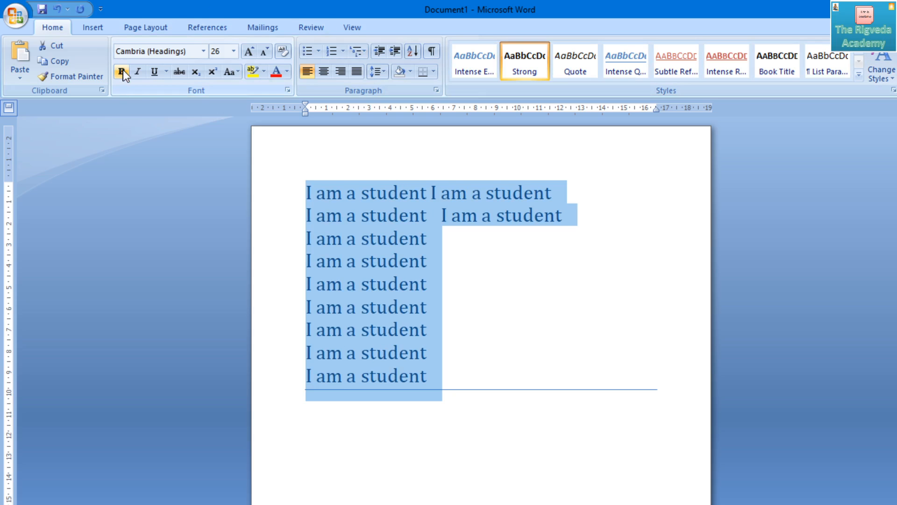
# Step: Make all the sample lines bold, and turn italic, underline and strikethrough on and off for them in turn
pyautogui.click(123, 71)
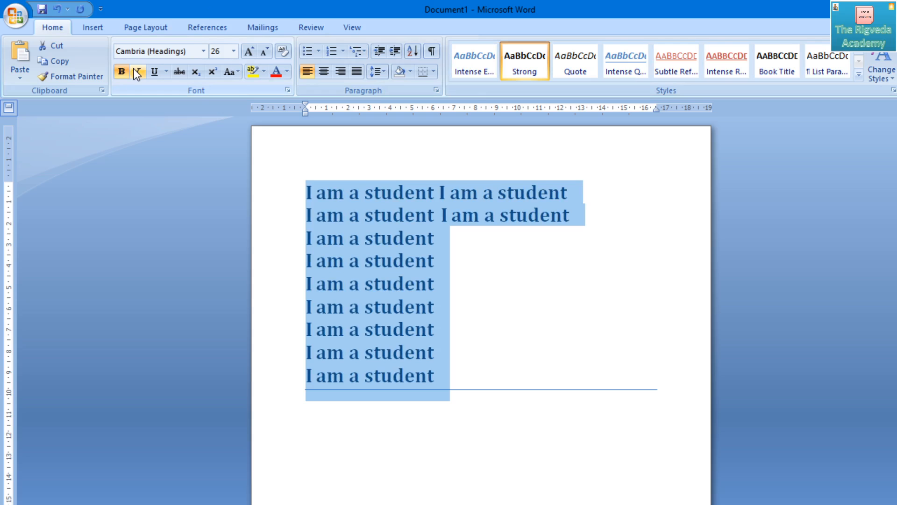
pyautogui.click(137, 73)
pyautogui.click(136, 72)
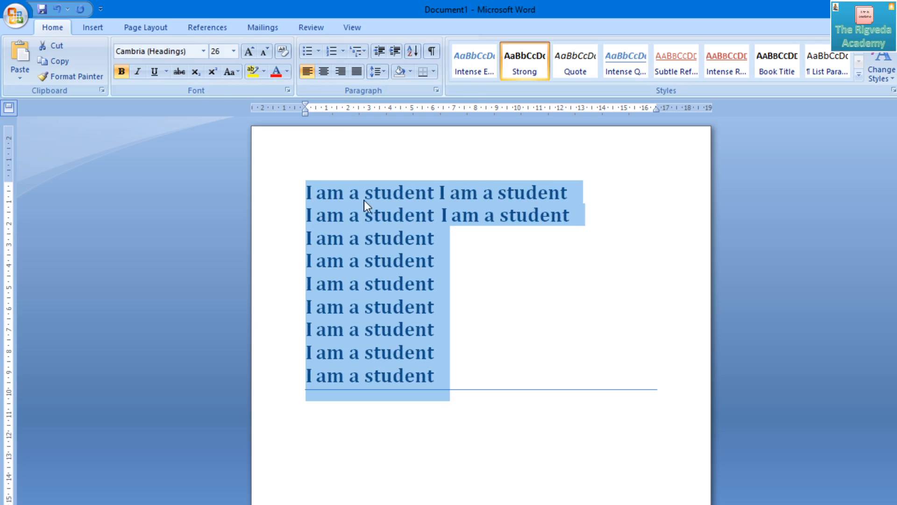
pyautogui.click(156, 72)
pyautogui.click(156, 72)
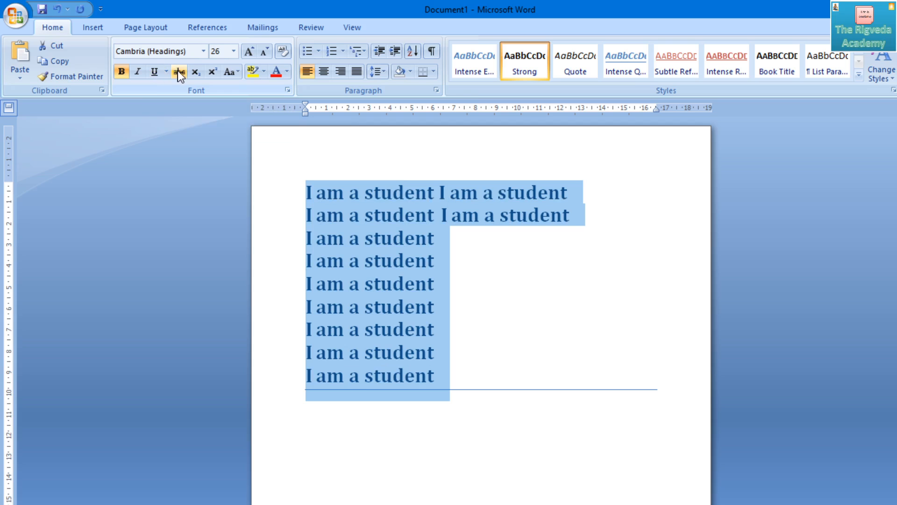
pyautogui.click(179, 73)
pyautogui.click(179, 72)
pyautogui.click(344, 264)
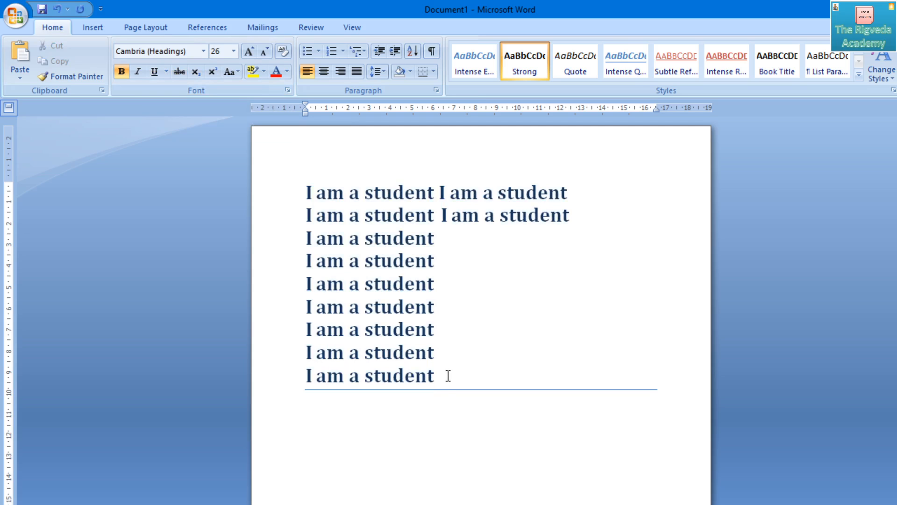
# Step: Delete all the sample lines so the page is empty
pyautogui.moveTo(447, 375); pyautogui.dragTo(103, 111)
pyautogui.press('Delete')
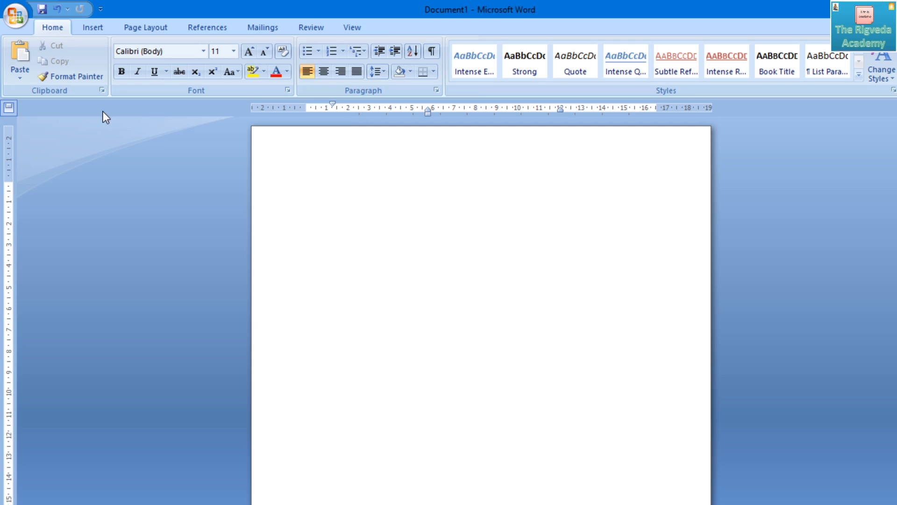
pyautogui.hotkey('ctrl', 'z')
# Step: Enter an X at font size 22, followed by a superscript 2 and a subscript 2
pyautogui.write('X2')
pyautogui.press('BackSpace')
pyautogui.click(213, 73)
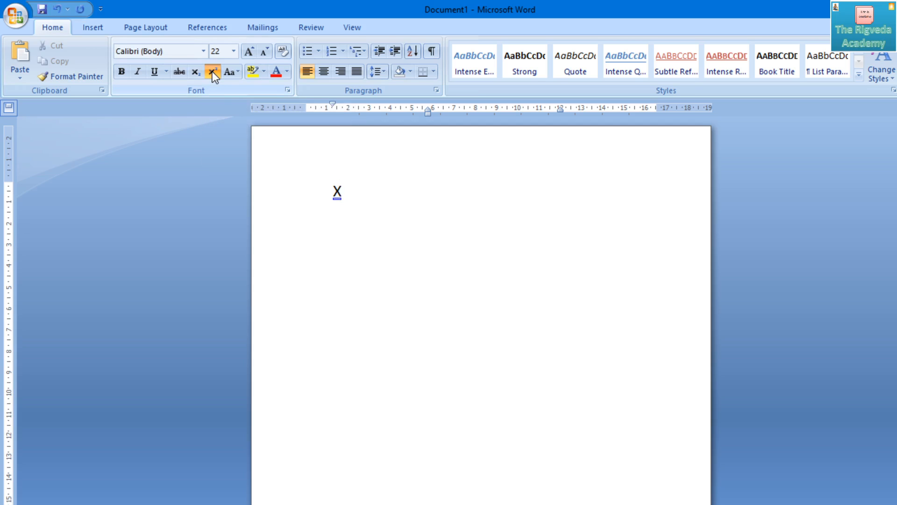
pyautogui.write('2')
pyautogui.click(198, 74)
pyautogui.write('2')
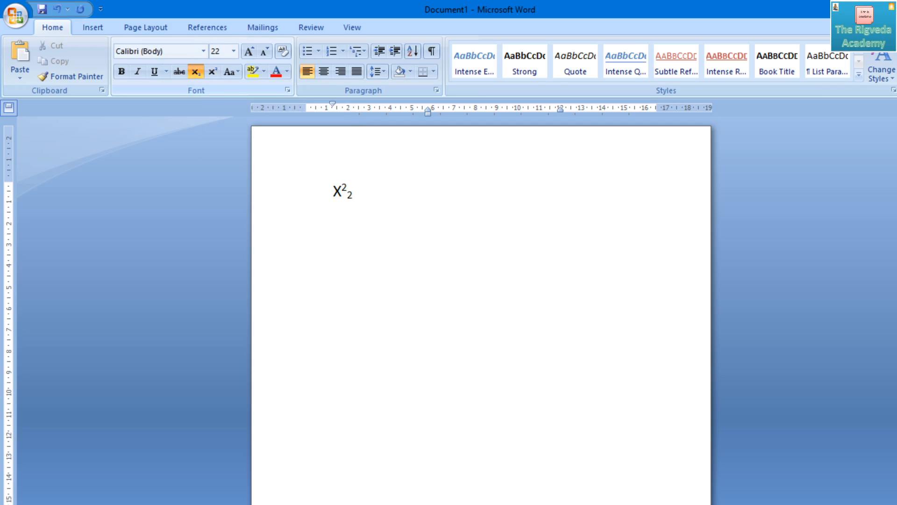